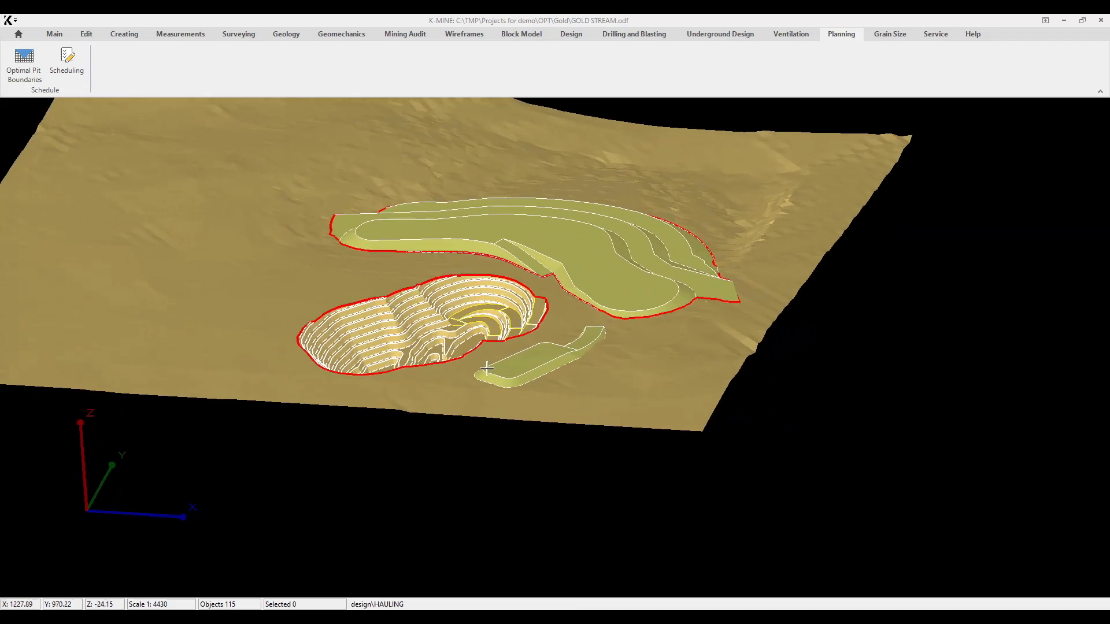
Set the DUMPS stockpile's location by picking the end of the haul road on the dump's surface in the model.
{"action": "middle_click_drag", "start_coordinate": [380, 405], "coordinate": [377, 358]}
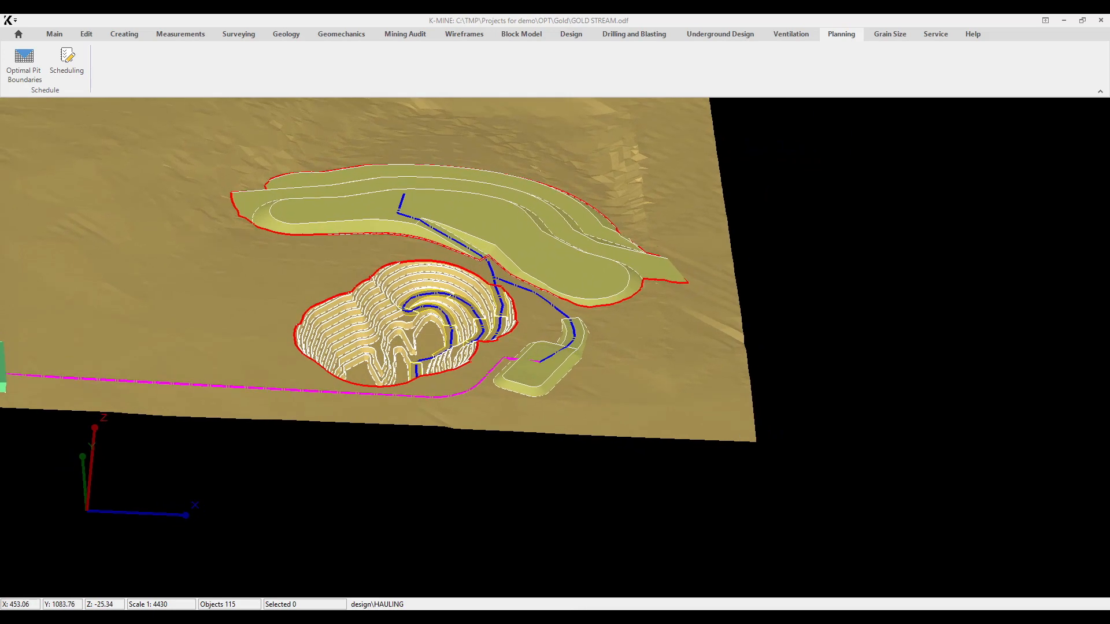
{"action": "middle_click_drag", "start_coordinate": [197, 353], "coordinate": [417, 317]}
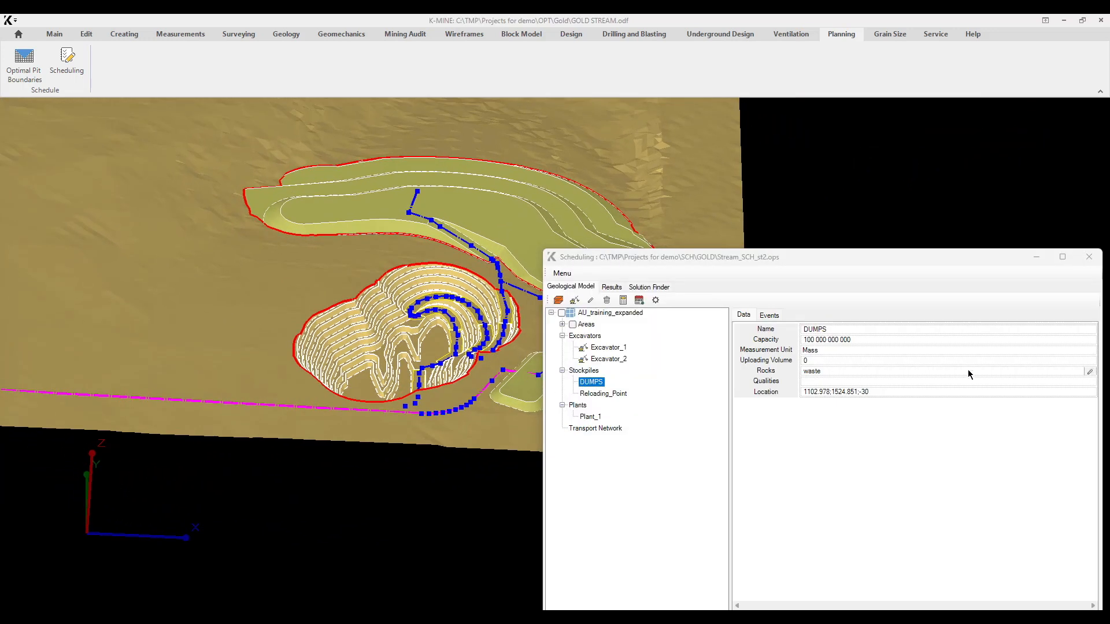
{"action": "left_click", "coordinate": [961, 391]}
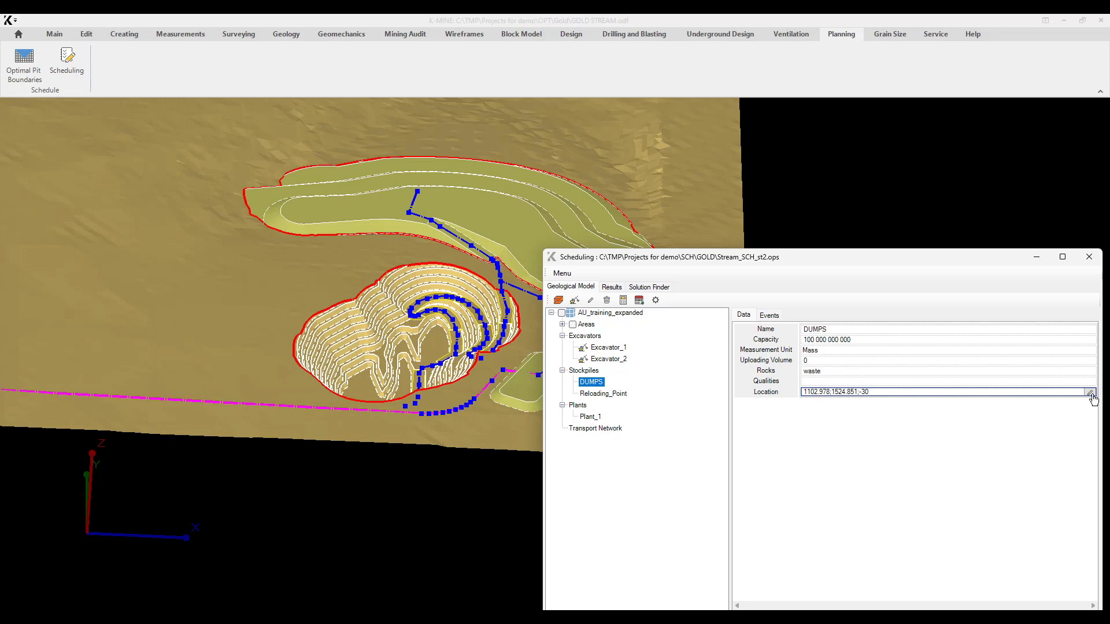
{"action": "left_click", "coordinate": [1090, 392]}
{"action": "scroll", "coordinate": [399, 190], "scroll_direction": "up", "scroll_amount": 5}
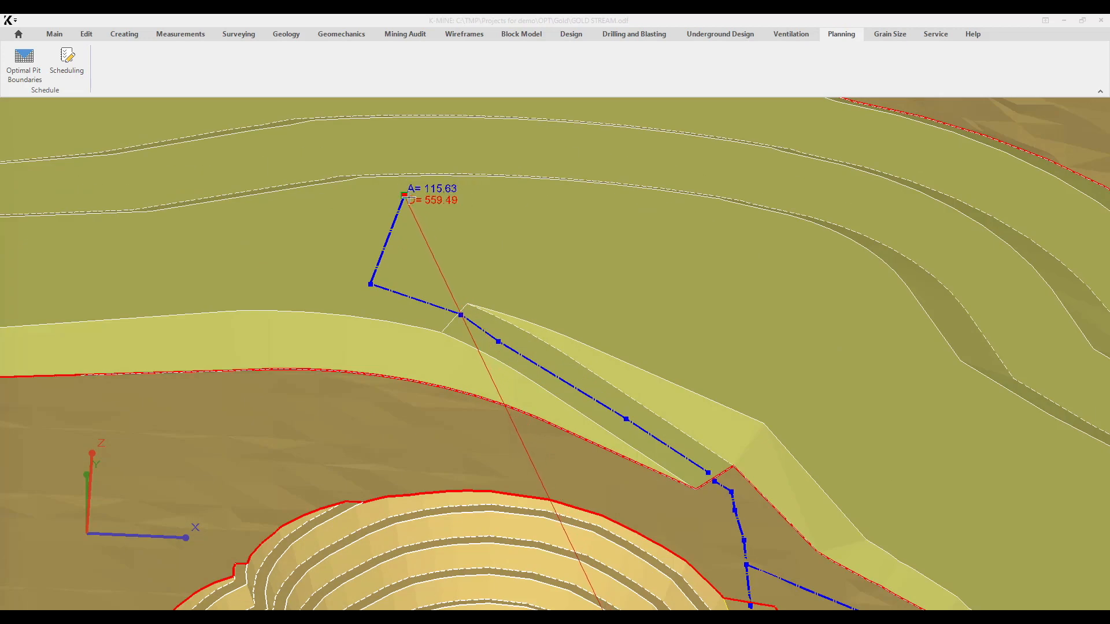
{"action": "left_click", "coordinate": [401, 191]}
{"action": "scroll", "coordinate": [389, 170], "scroll_direction": "down", "scroll_amount": 5}
Review the Reloading_Point stockpile's data and inspect its location and haul route to the plant in the model.
{"action": "left_click", "coordinate": [596, 396]}
{"action": "middle_click_drag", "start_coordinate": [401, 363], "coordinate": [404, 351]}
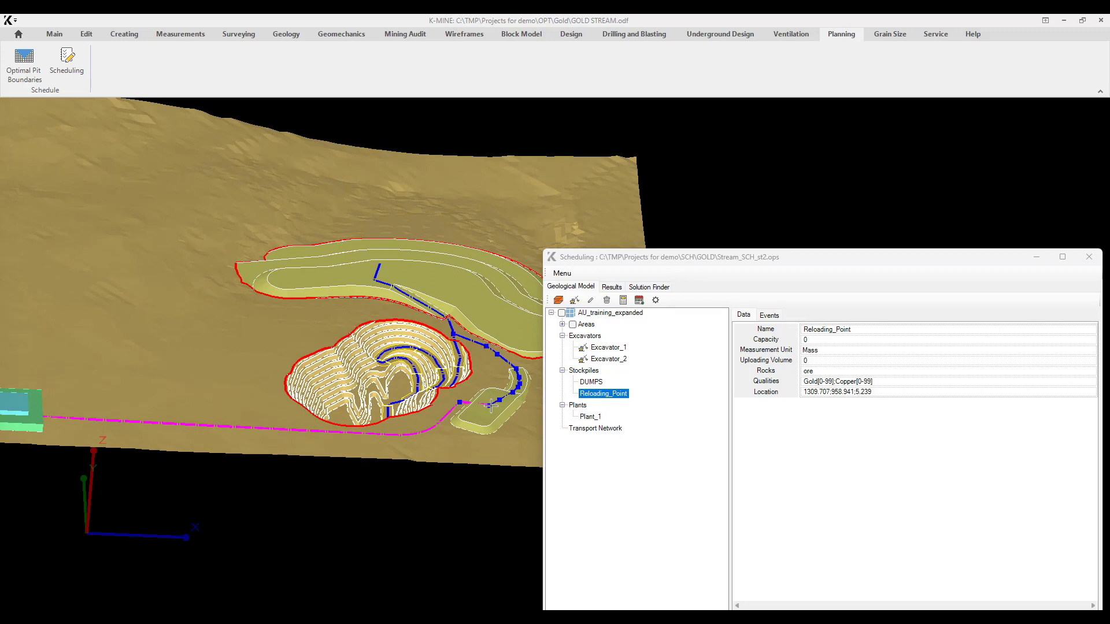
{"action": "middle_click_drag", "start_coordinate": [236, 401], "coordinate": [316, 398]}
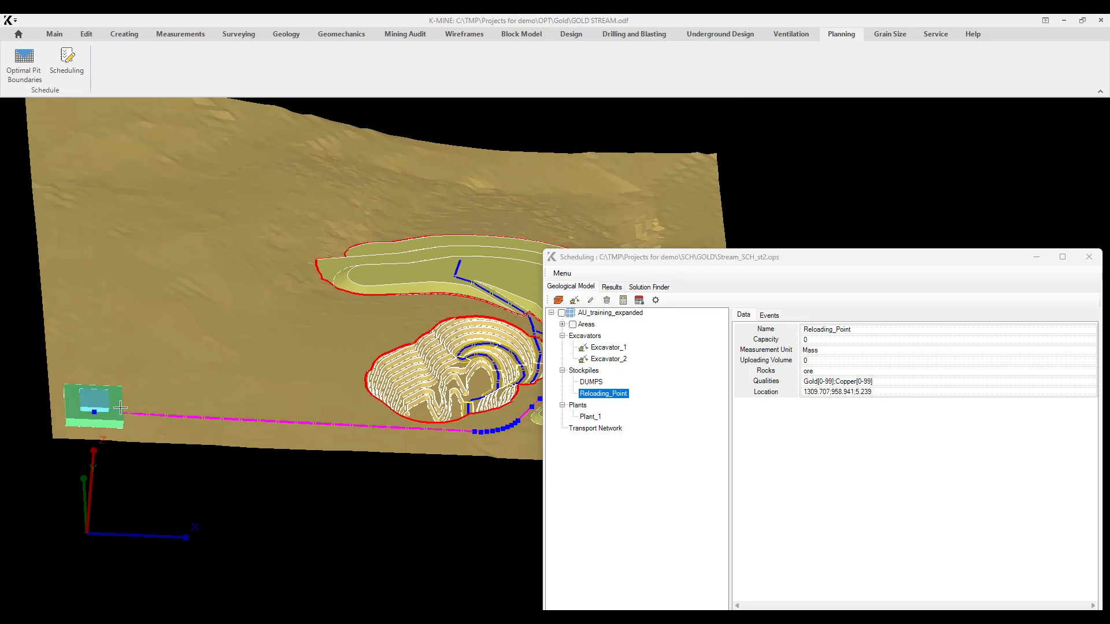
{"action": "middle_click_drag", "start_coordinate": [343, 403], "coordinate": [221, 401]}
Review Plant_1's production lines and its event values for 11/11/2024, widening the event list to read the full condition.
{"action": "left_click", "coordinate": [590, 418]}
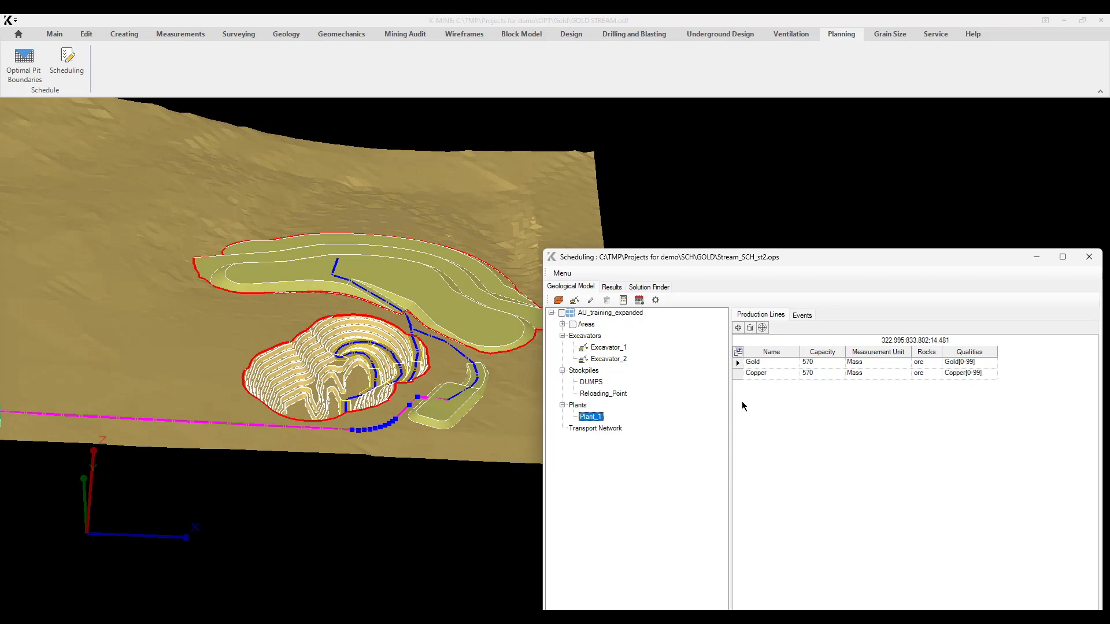
{"action": "left_click", "coordinate": [802, 315]}
{"action": "left_click", "coordinate": [841, 362]}
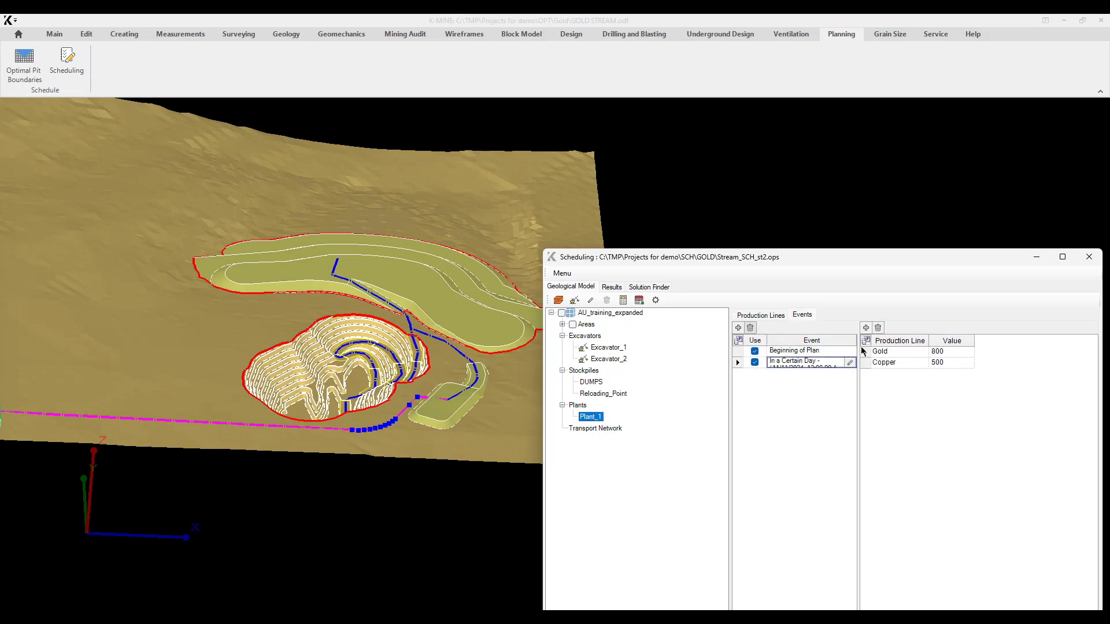
{"action": "left_click_drag", "start_coordinate": [859, 374], "coordinate": [873, 375]}
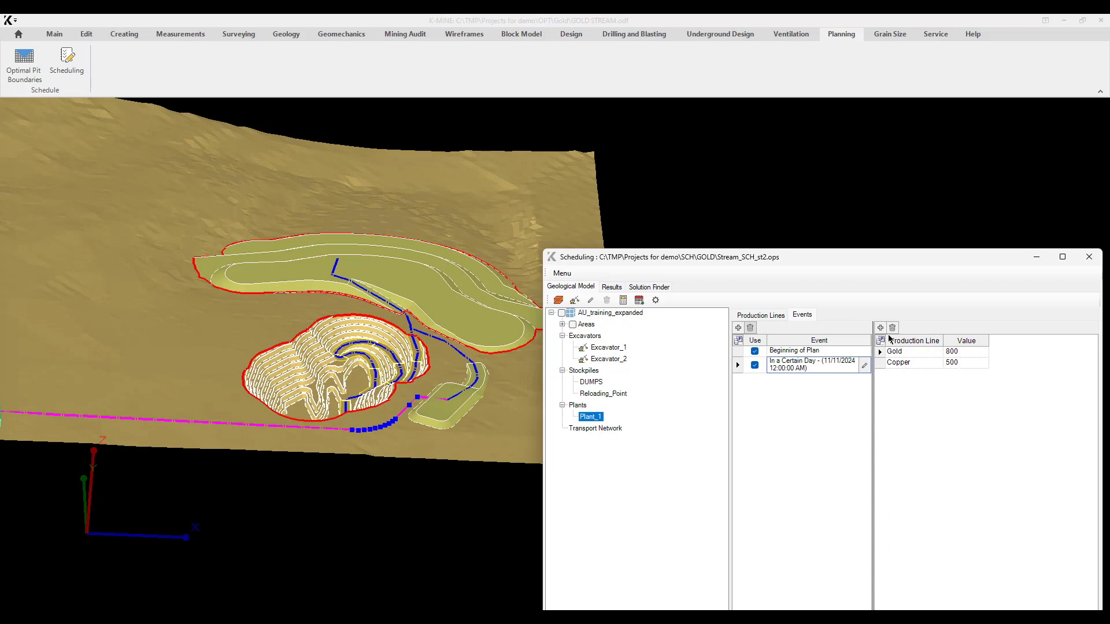
Set the transport network's slopes to 80;90;100 and check the block model columns selected for it.
{"action": "left_click", "coordinate": [588, 429]}
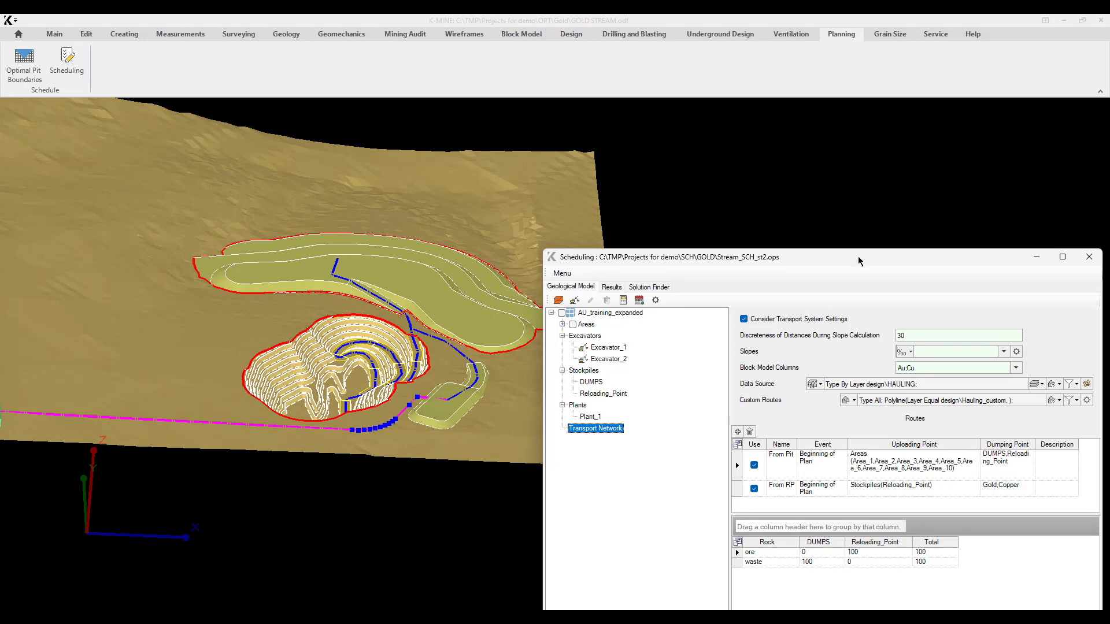
{"action": "left_click_drag", "start_coordinate": [835, 256], "coordinate": [844, 108]}
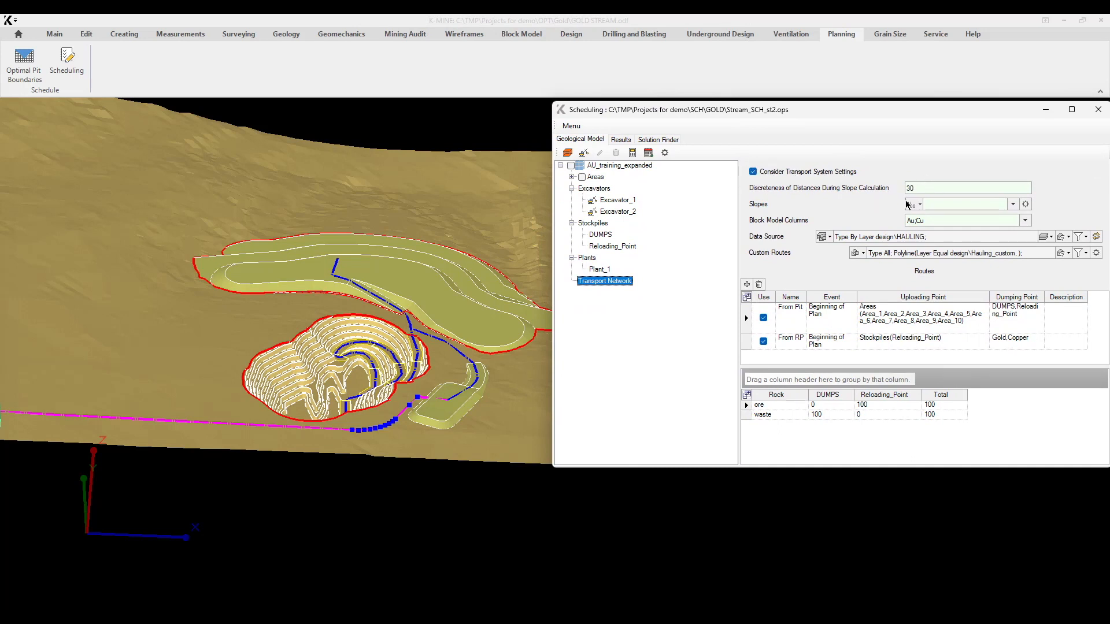
{"action": "left_click", "coordinate": [956, 206]}
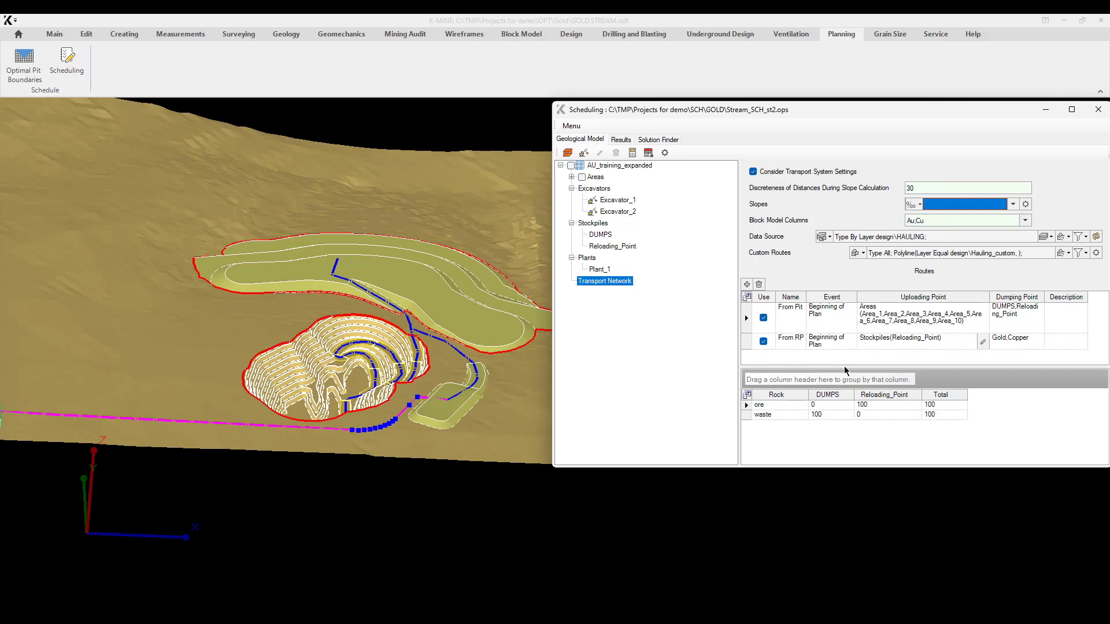
{"action": "left_click", "coordinate": [962, 209]}
{"action": "left_click", "coordinate": [883, 212]}
{"action": "left_click", "coordinate": [905, 222]}
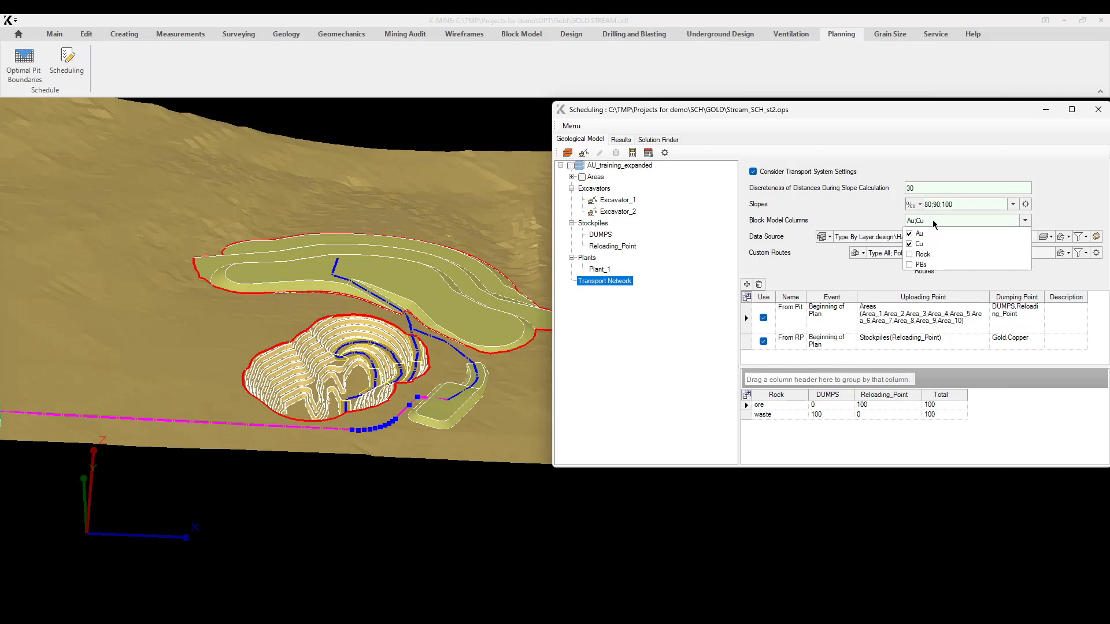
{"action": "left_click", "coordinate": [874, 214]}
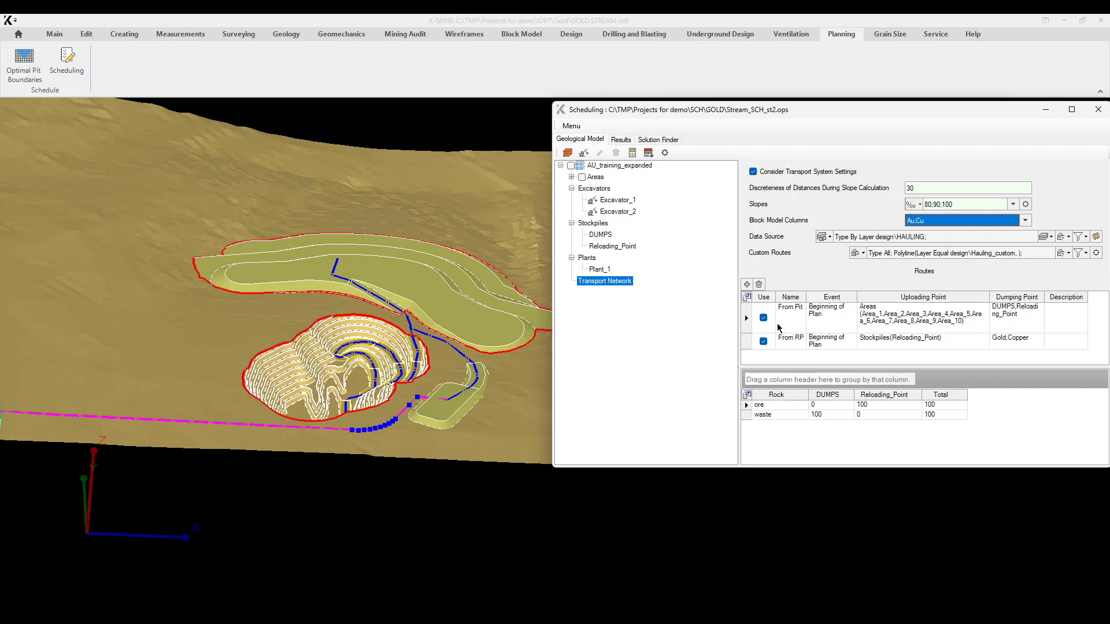
Review the From Pit route's event conditions and its uploading points, keeping Area_1 to Area_10 selected.
{"action": "left_click", "coordinate": [852, 318]}
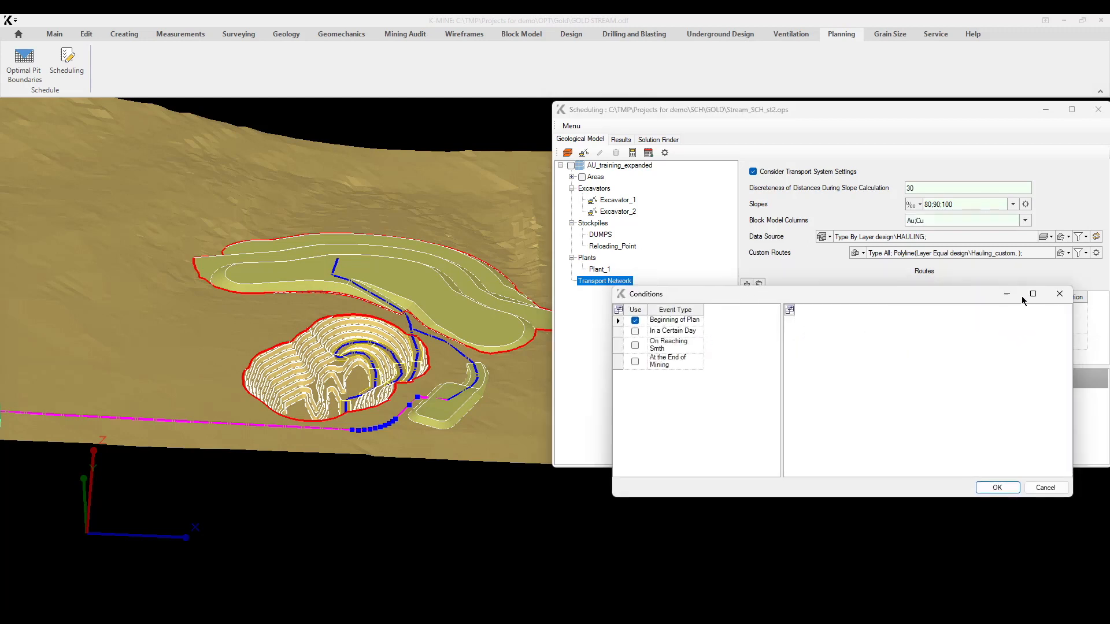
{"action": "left_click", "coordinate": [1060, 286]}
{"action": "left_click", "coordinate": [985, 318]}
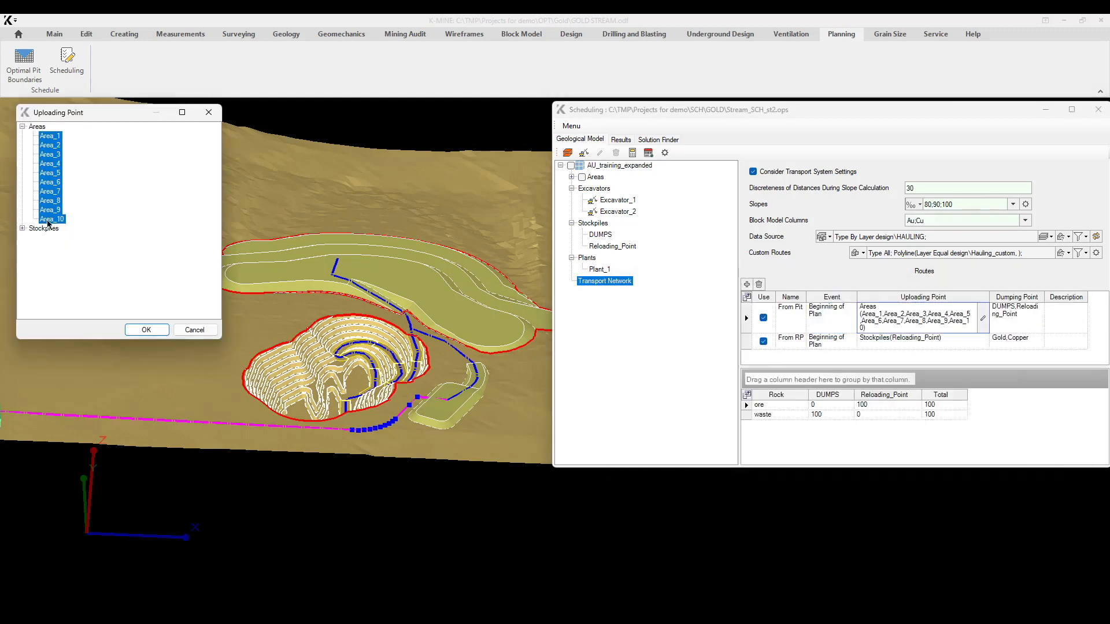
{"action": "left_click", "coordinate": [22, 229]}
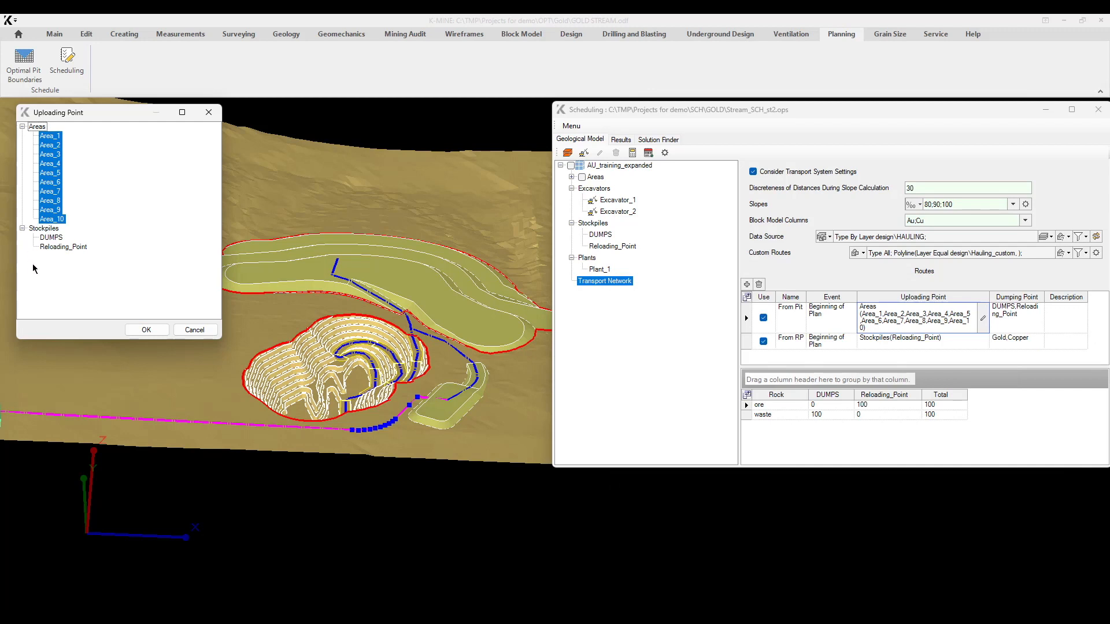
{"action": "left_click", "coordinate": [146, 330]}
Review the From Pit route's dumping points without changing the selected stockpiles.
{"action": "left_click", "coordinate": [1016, 312]}
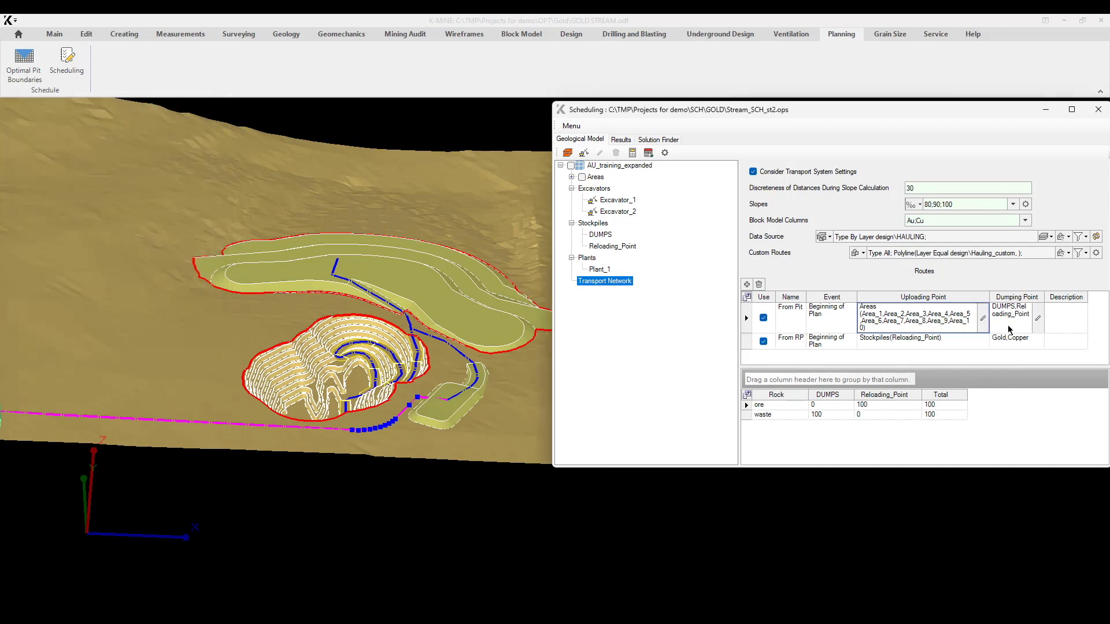
{"action": "left_click", "coordinate": [1038, 318]}
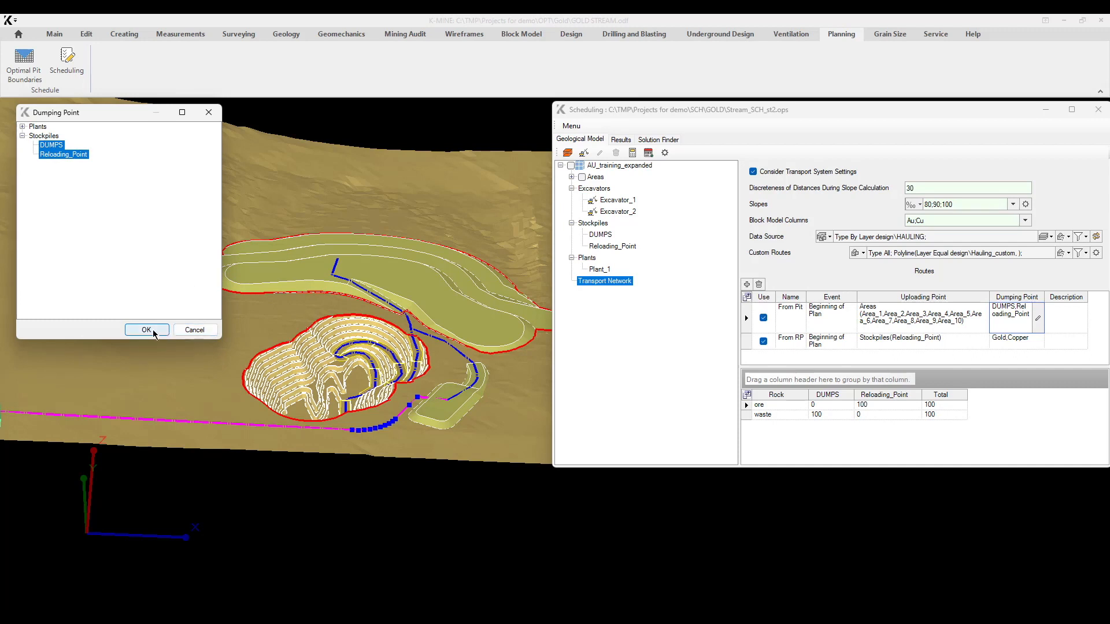
{"action": "left_click", "coordinate": [194, 330]}
{"action": "left_click", "coordinate": [835, 346]}
{"action": "left_click", "coordinate": [823, 325]}
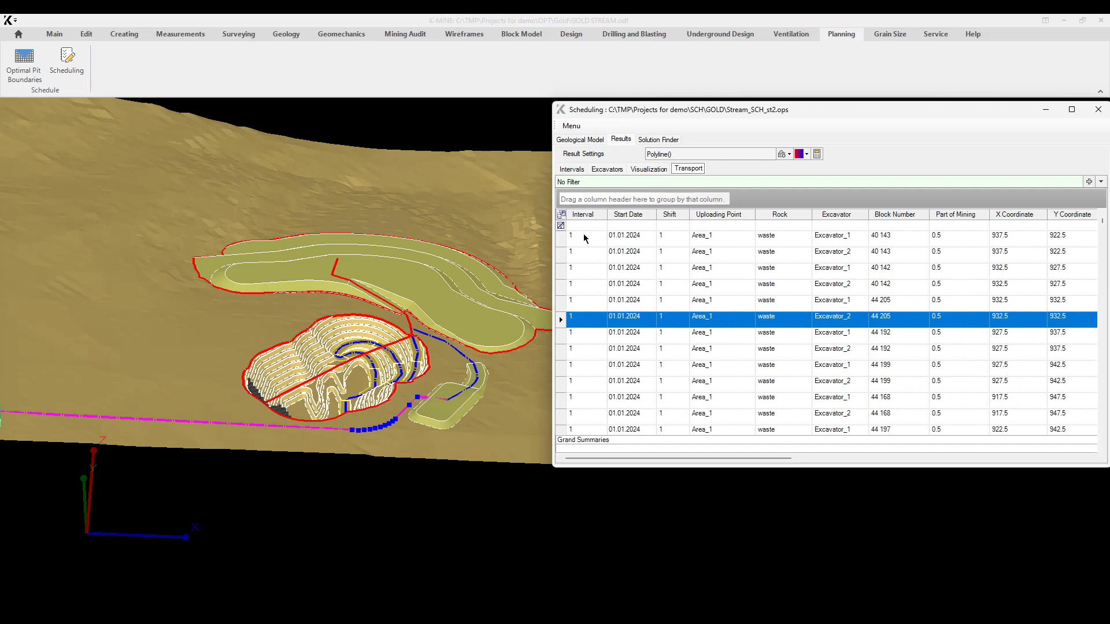
Group the transport results by interval, dumping point and rock, and keep Sum as the Mass column's summary.
{"action": "left_click_drag", "start_coordinate": [623, 114], "coordinate": [619, 148]}
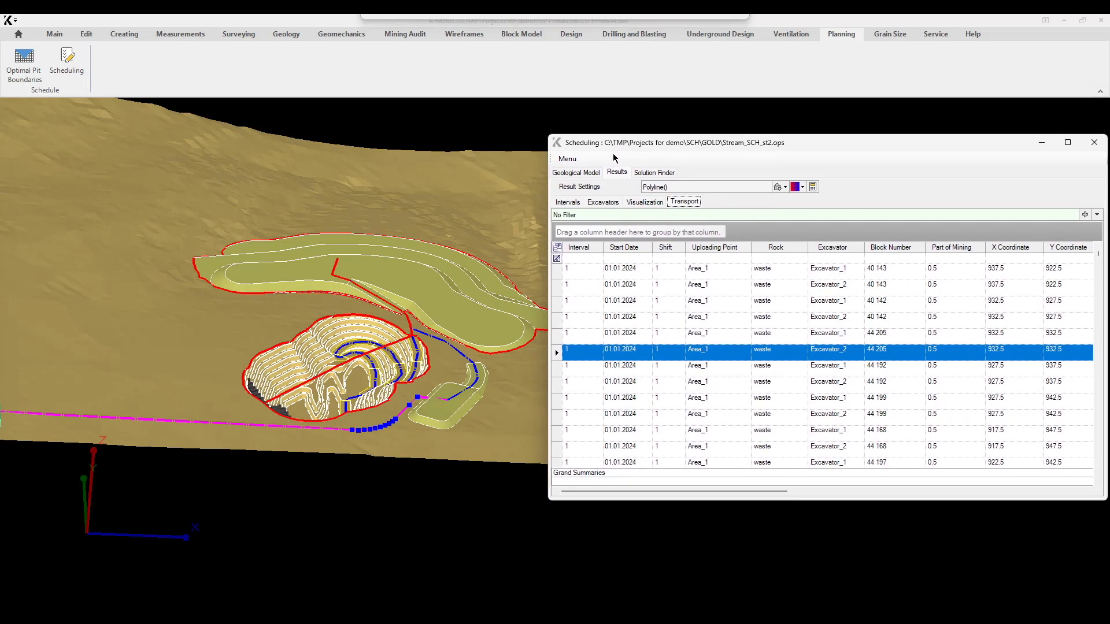
{"action": "left_click_drag", "start_coordinate": [580, 251], "coordinate": [564, 230]}
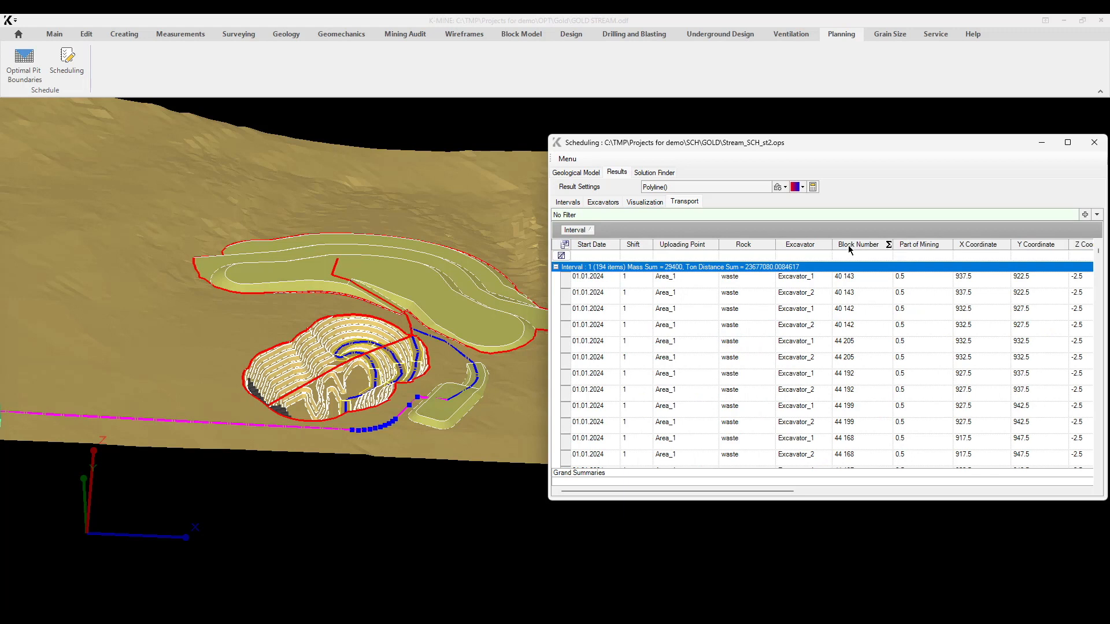
{"action": "left_click_drag", "start_coordinate": [744, 244], "coordinate": [710, 229]}
{"action": "left_click_drag", "start_coordinate": [804, 231], "coordinate": [648, 237]}
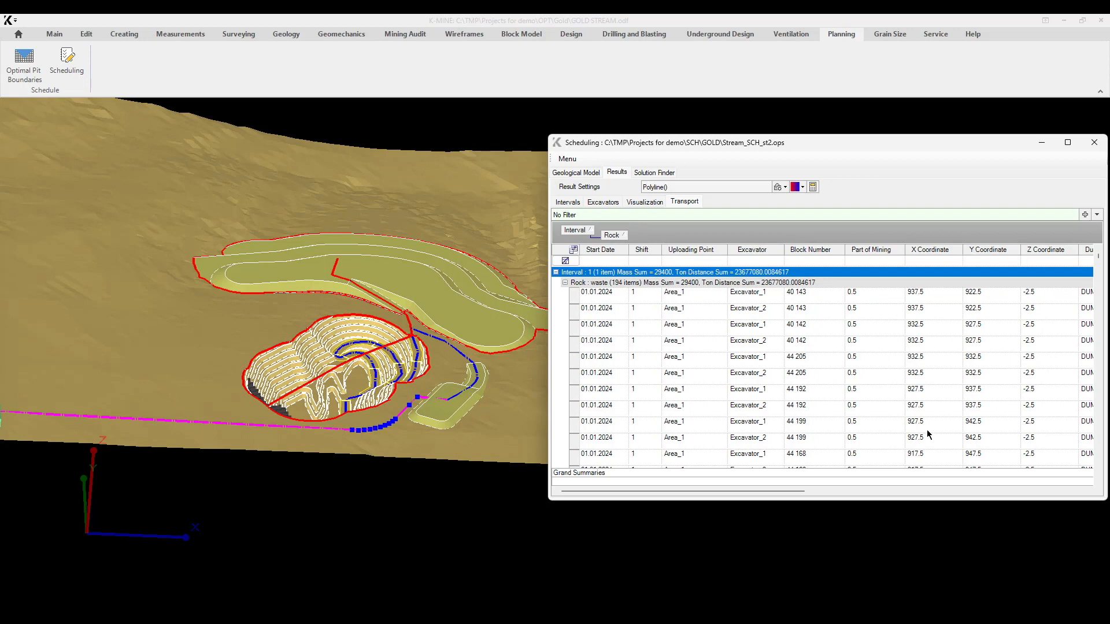
{"action": "left_click_drag", "start_coordinate": [805, 491], "coordinate": [891, 492]}
{"action": "left_click_drag", "start_coordinate": [921, 253], "coordinate": [602, 242]}
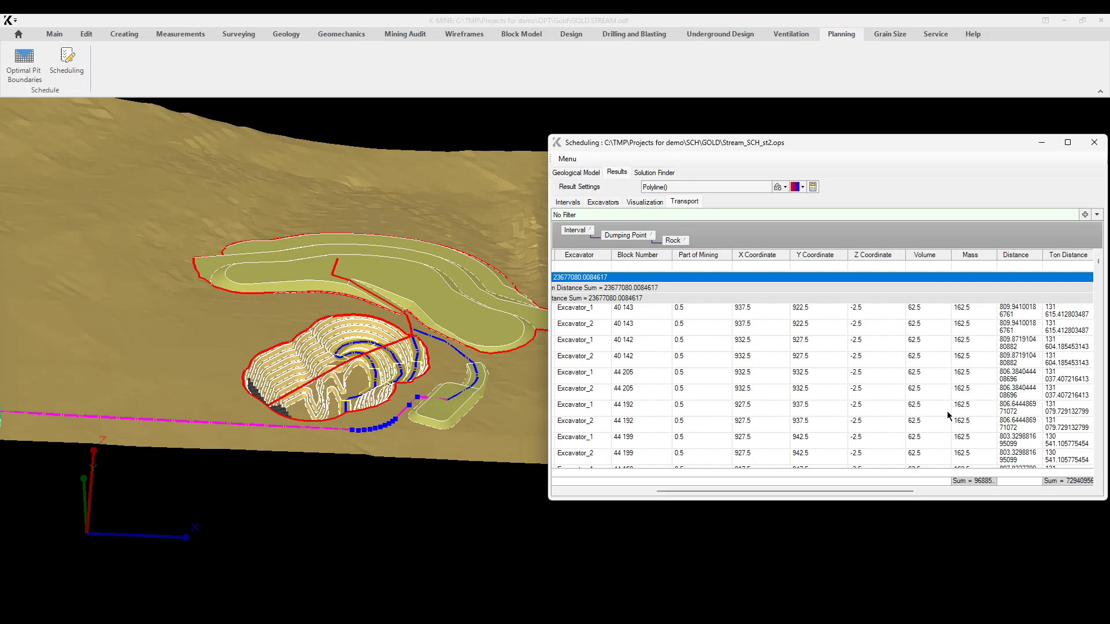
{"action": "left_click", "coordinate": [992, 255]}
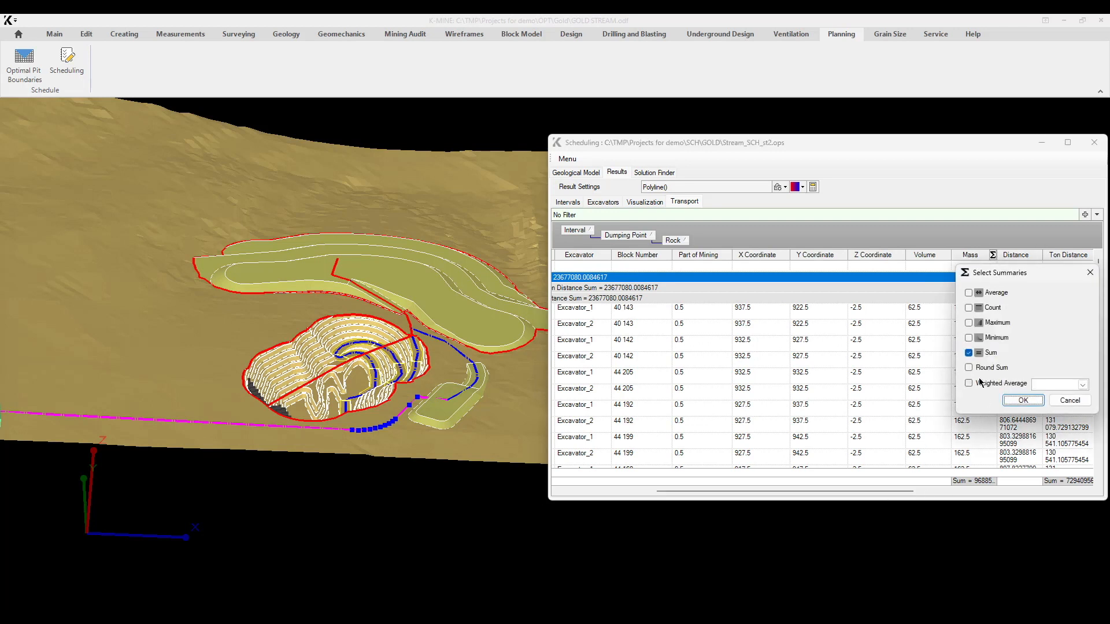
{"action": "left_click", "coordinate": [1009, 398]}
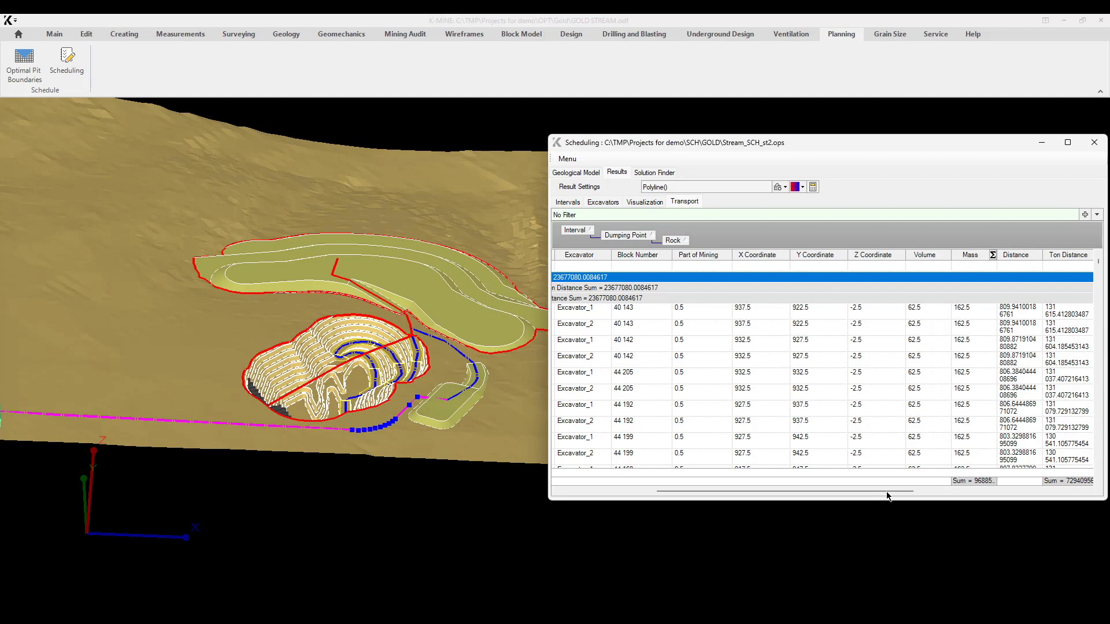
Collapse the rock groups under intervals 1 and 2 and under interval 3's Copper, DUMPS and Gold dumping points to compare their totals.
{"action": "left_click_drag", "start_coordinate": [876, 493], "coordinate": [733, 492]}
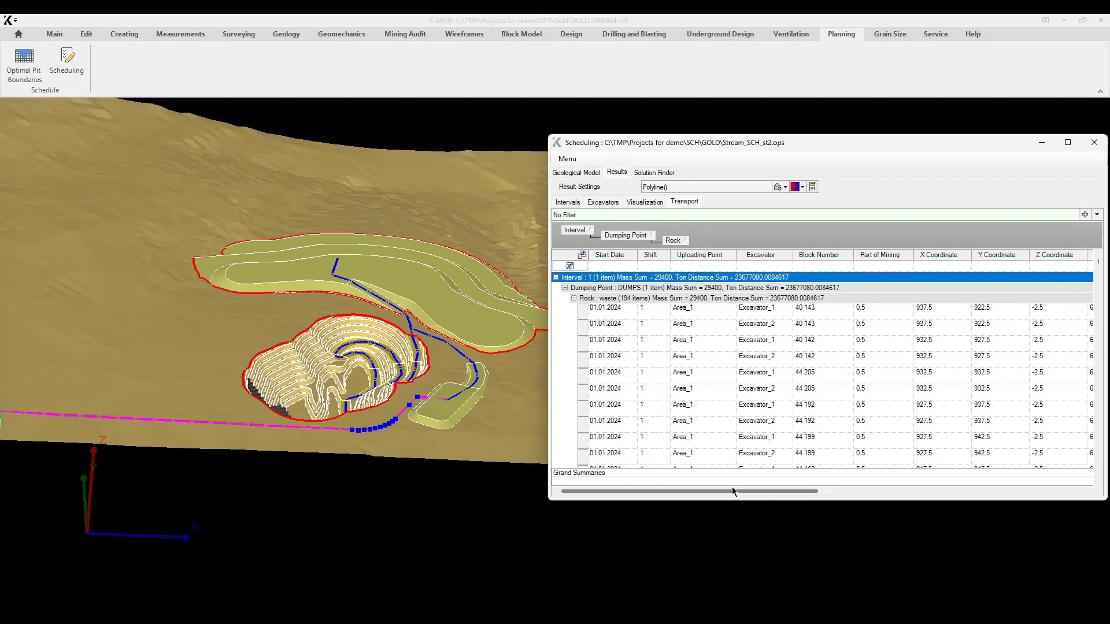
{"action": "left_click", "coordinate": [574, 298]}
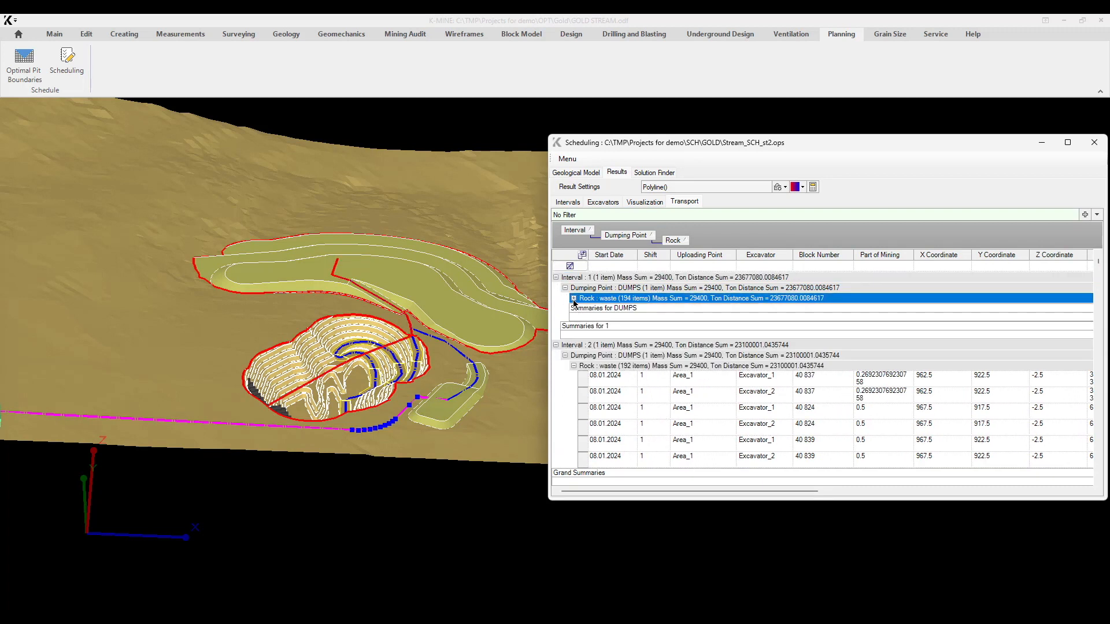
{"action": "left_click", "coordinate": [574, 367]}
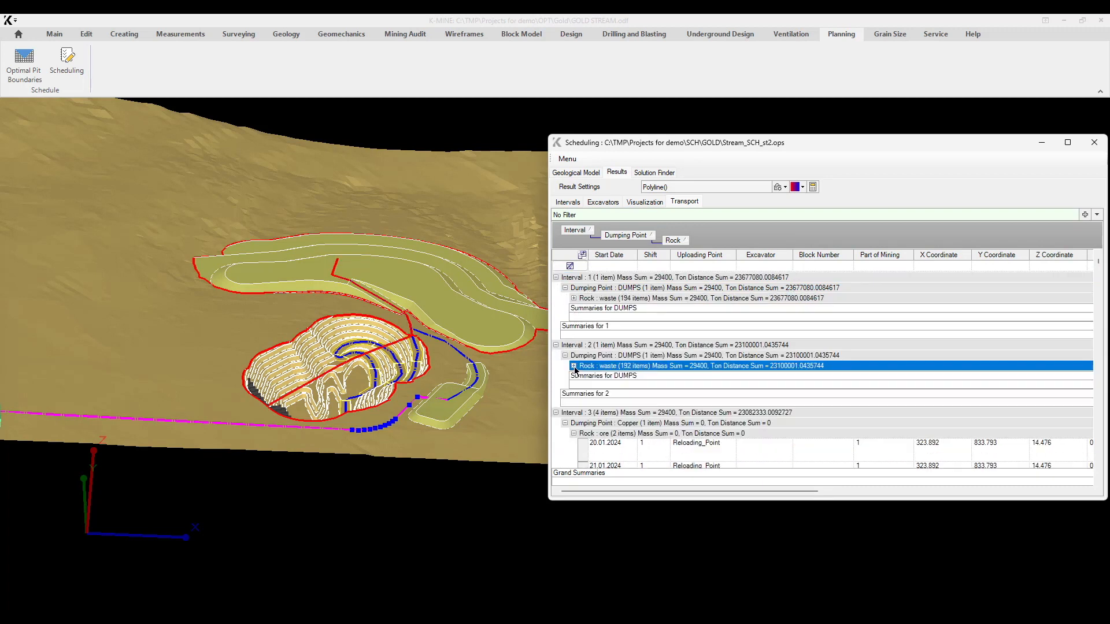
{"action": "scroll", "coordinate": [585, 397], "scroll_direction": "down", "scroll_amount": 1}
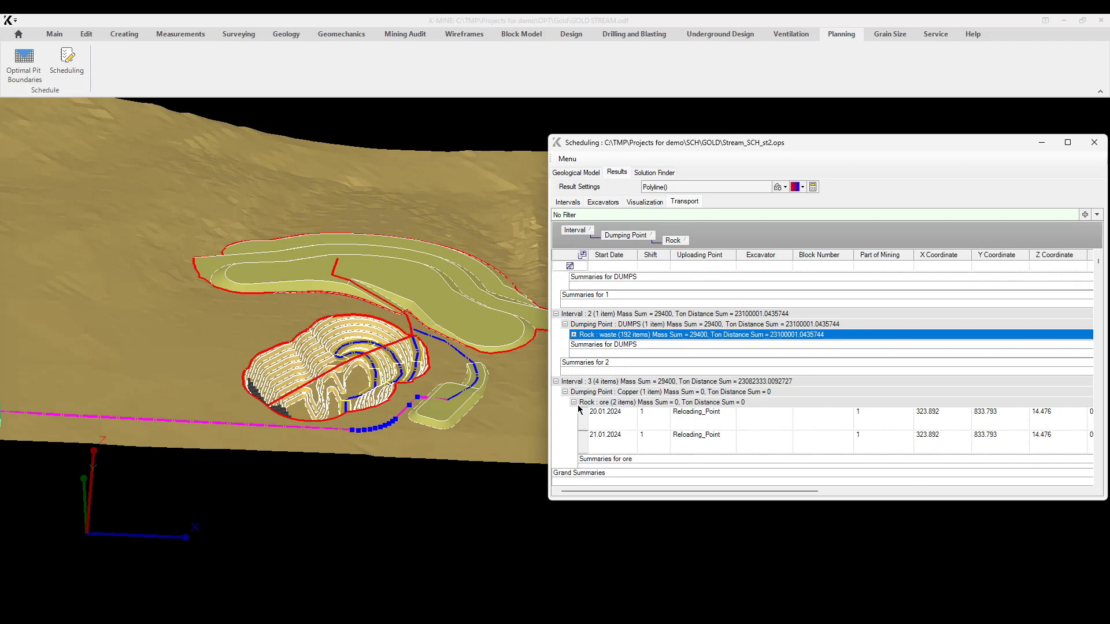
{"action": "left_click", "coordinate": [574, 403]}
{"action": "scroll", "coordinate": [592, 420], "scroll_direction": "down", "scroll_amount": 3}
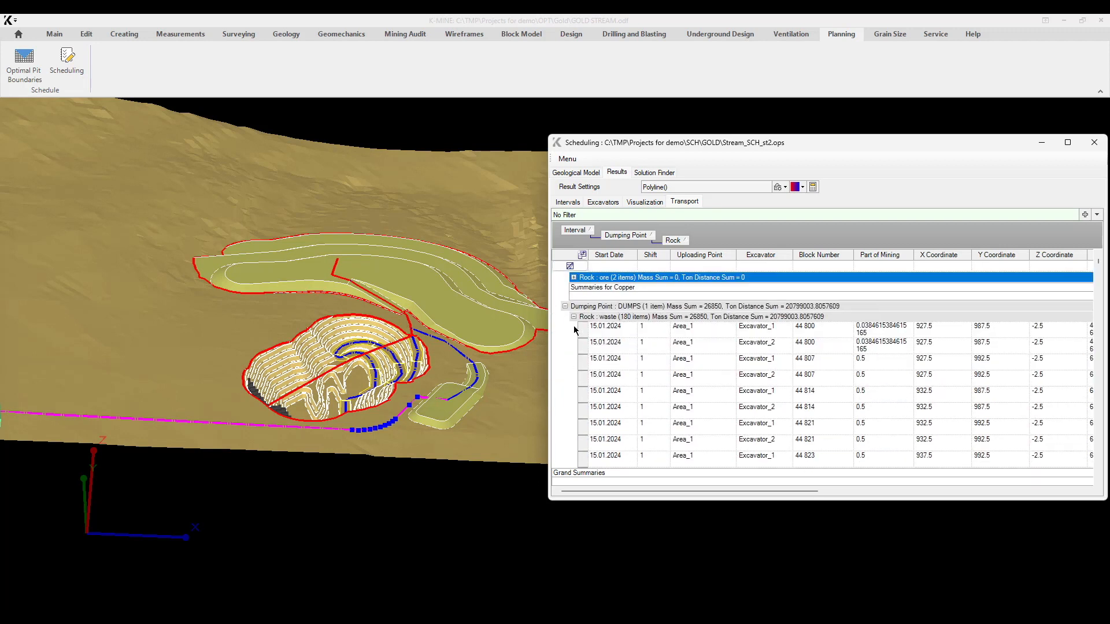
{"action": "left_click", "coordinate": [573, 277]}
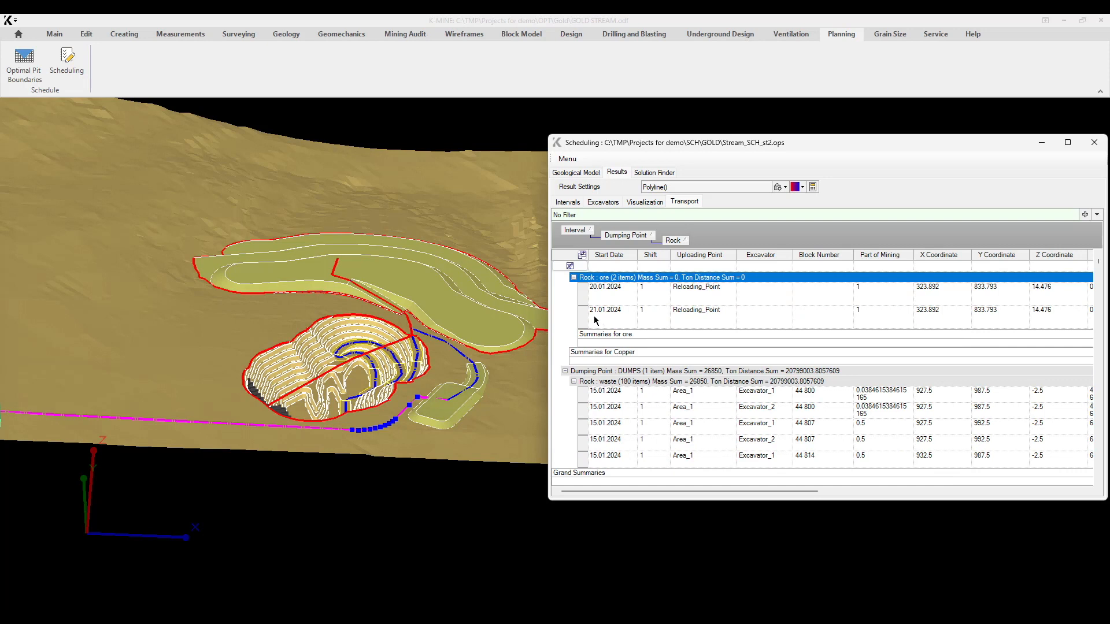
{"action": "left_click", "coordinate": [574, 278]}
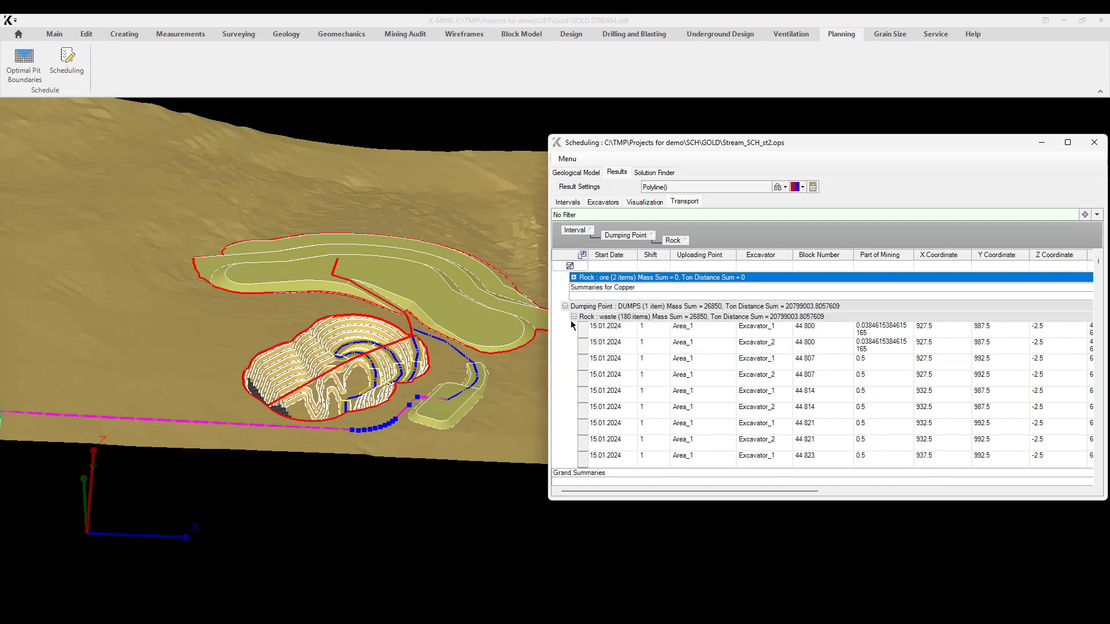
{"action": "left_click", "coordinate": [574, 317]}
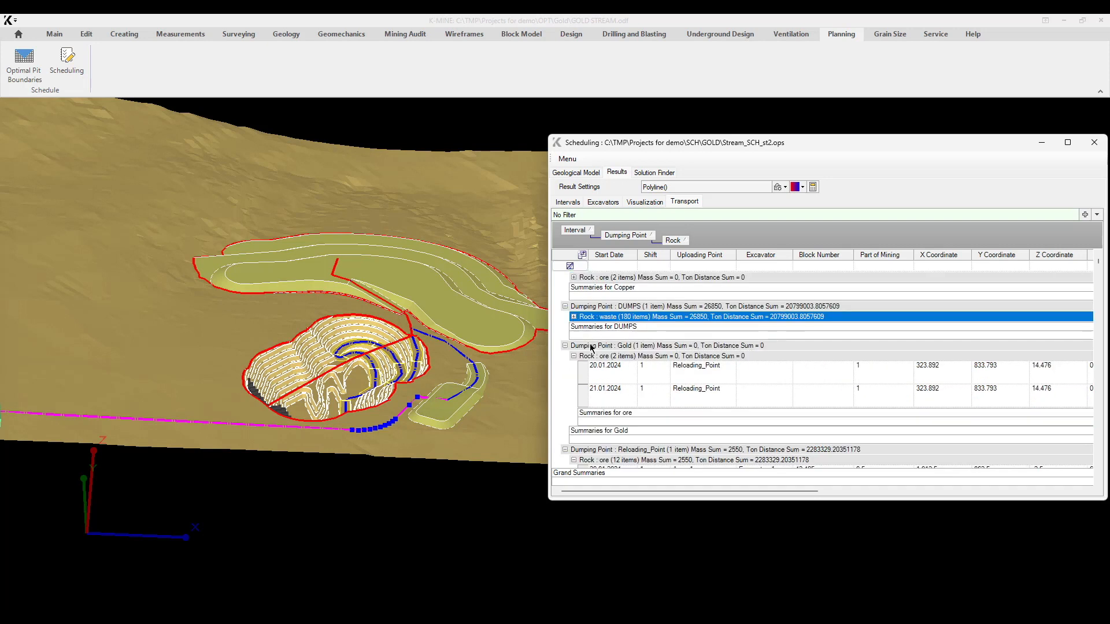
{"action": "left_click", "coordinate": [574, 356]}
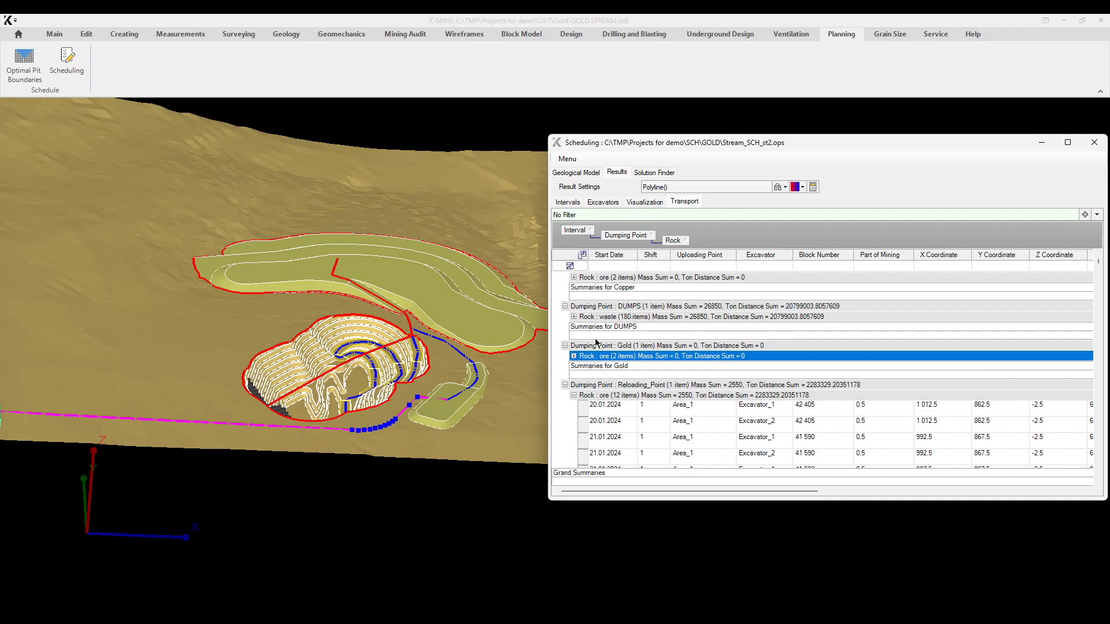
Review the export formats offered for the ungrouped transport results, and switch to the exported workbook in Excel.
{"action": "scroll", "coordinate": [596, 342], "scroll_direction": "up", "scroll_amount": 5}
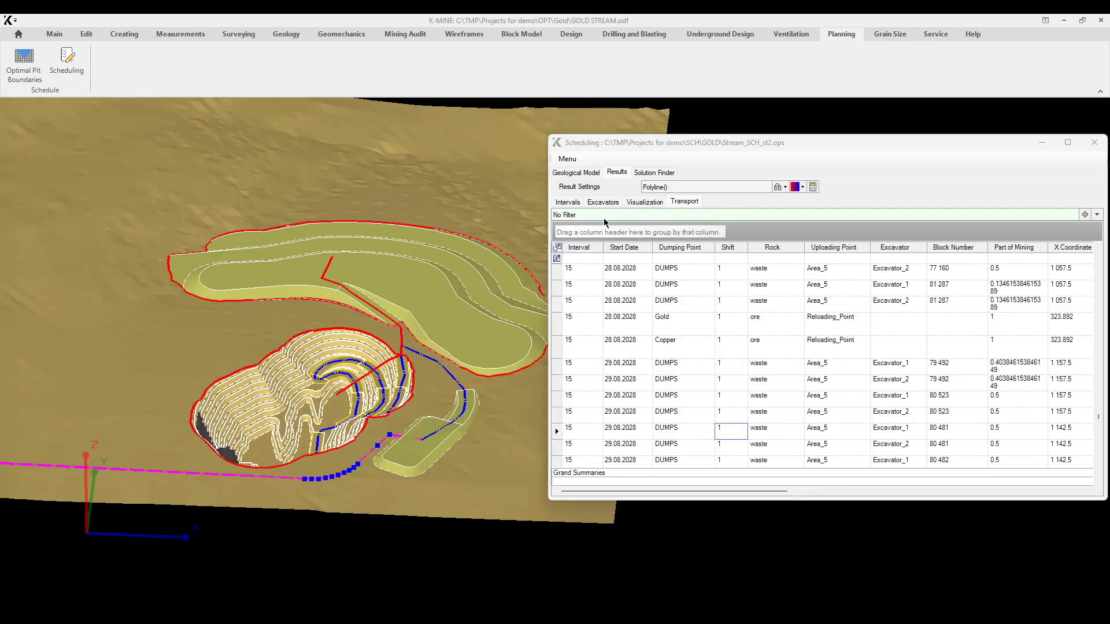
{"action": "left_click", "coordinate": [558, 246]}
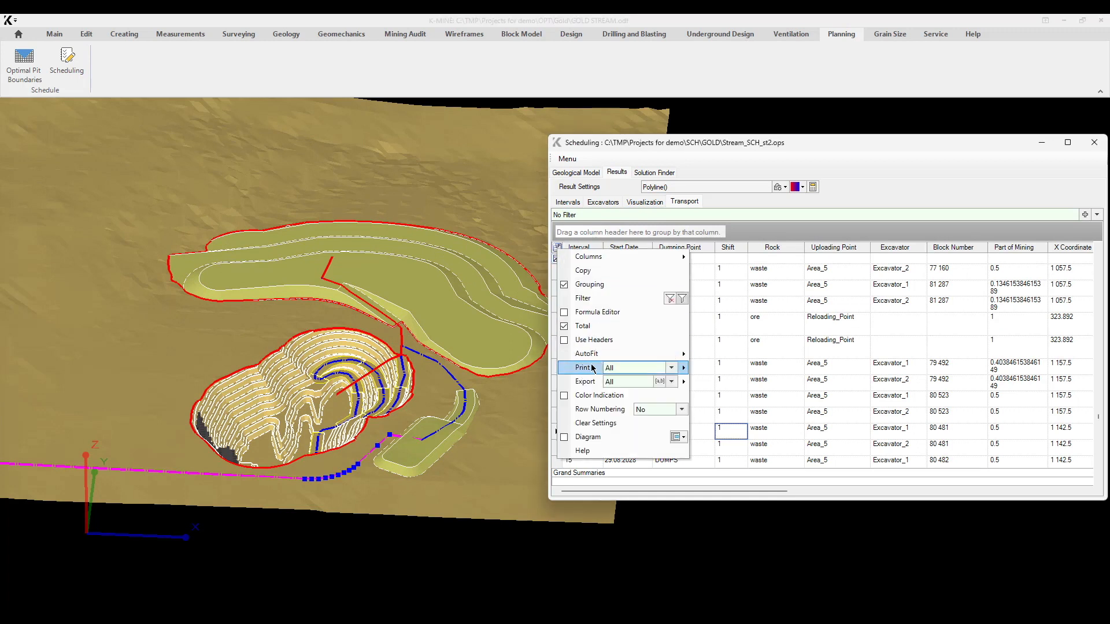
{"action": "mouse_move", "coordinate": [679, 383]}
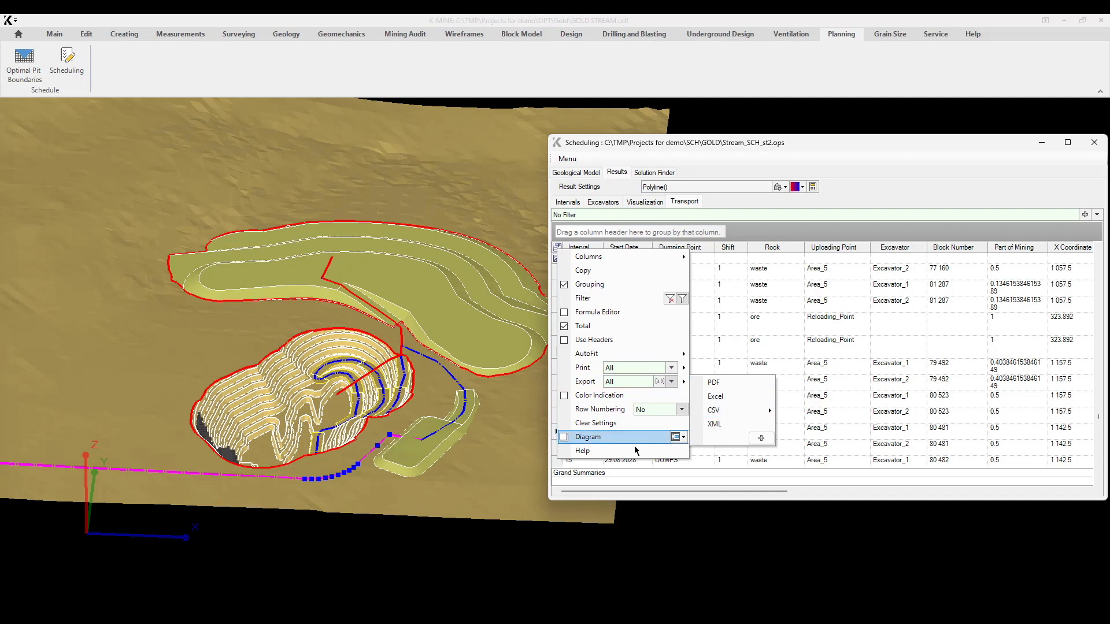
{"action": "left_click", "coordinate": [543, 514]}
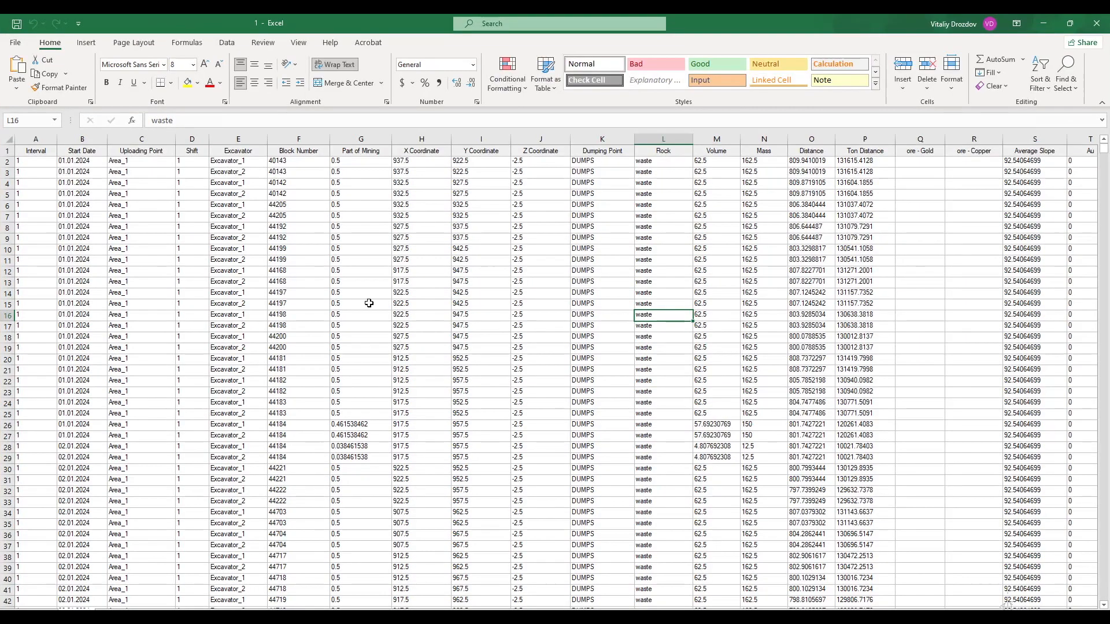
Convert the exported transport data into a table, using its first row as headers.
{"action": "left_click", "coordinate": [361, 293]}
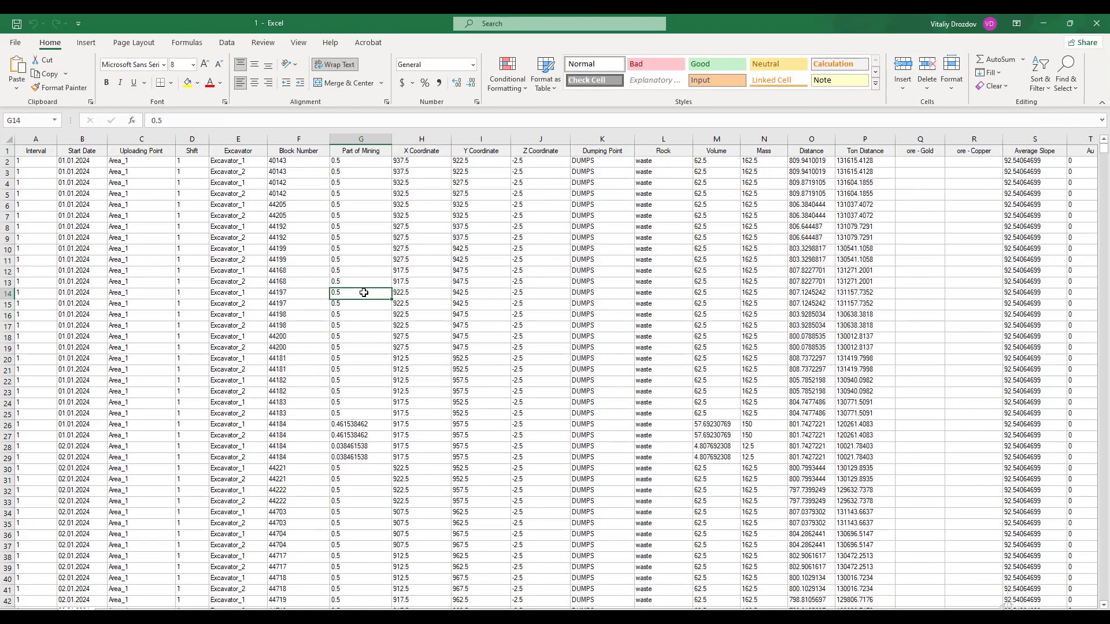
{"action": "left_click", "coordinate": [279, 258]}
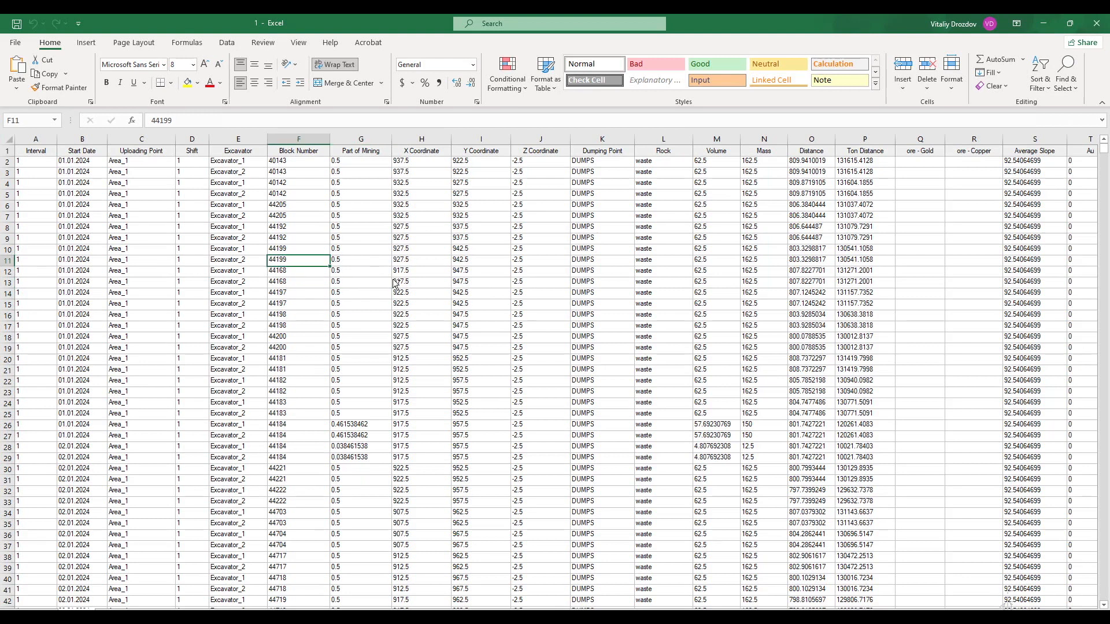
{"action": "key", "text": "Up"}
{"action": "key", "text": "Up"}
{"action": "key", "text": "Up"}
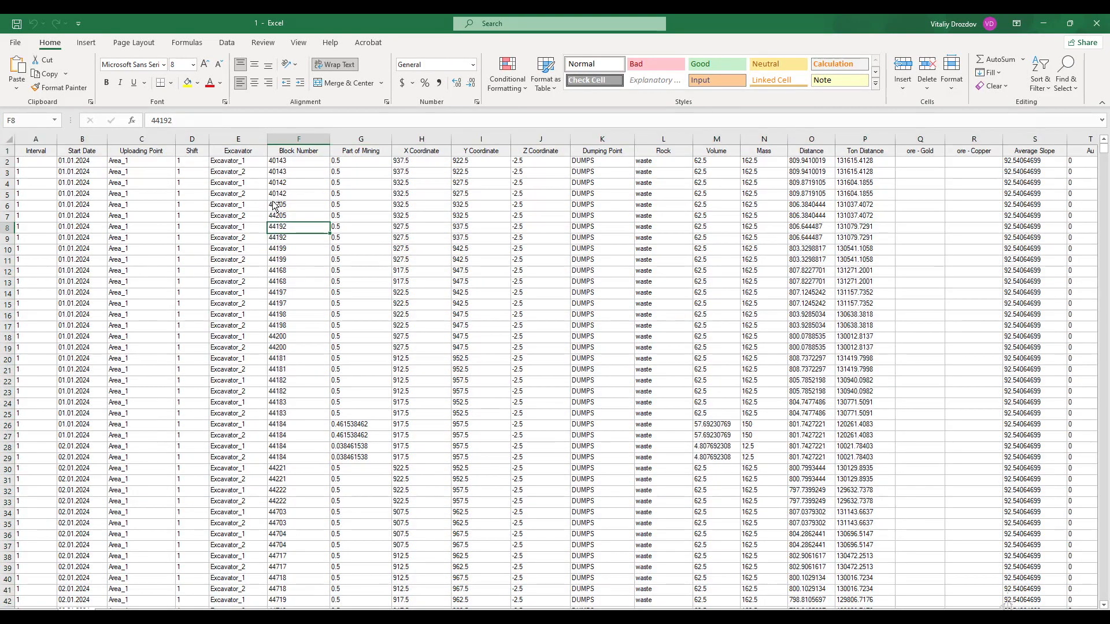
{"action": "key", "text": "ctrl+t"}
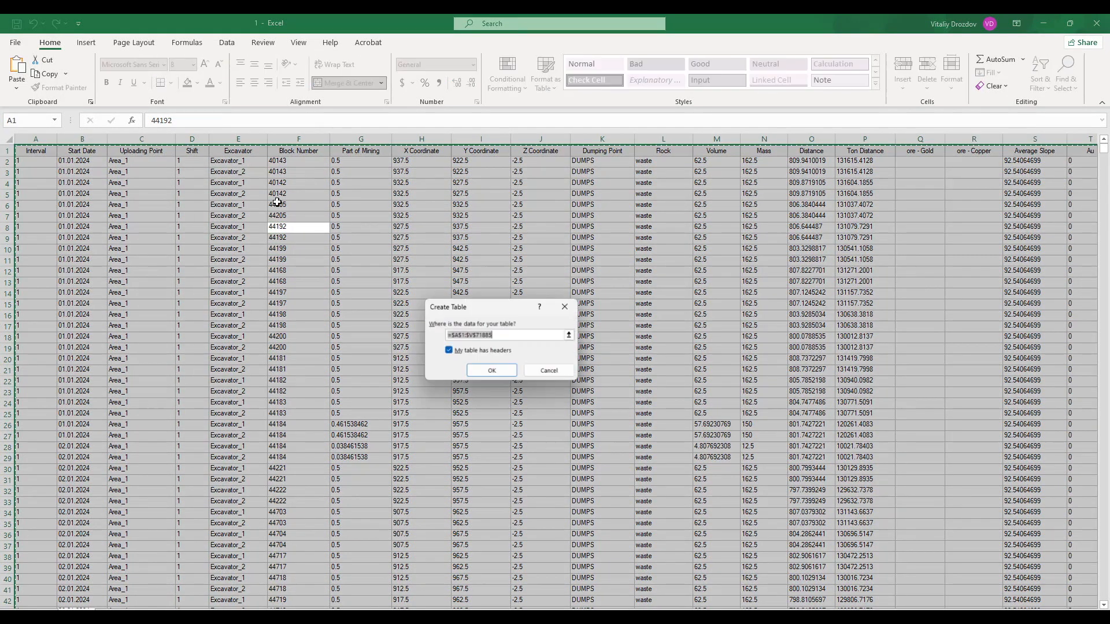
{"action": "left_click", "coordinate": [502, 368]}
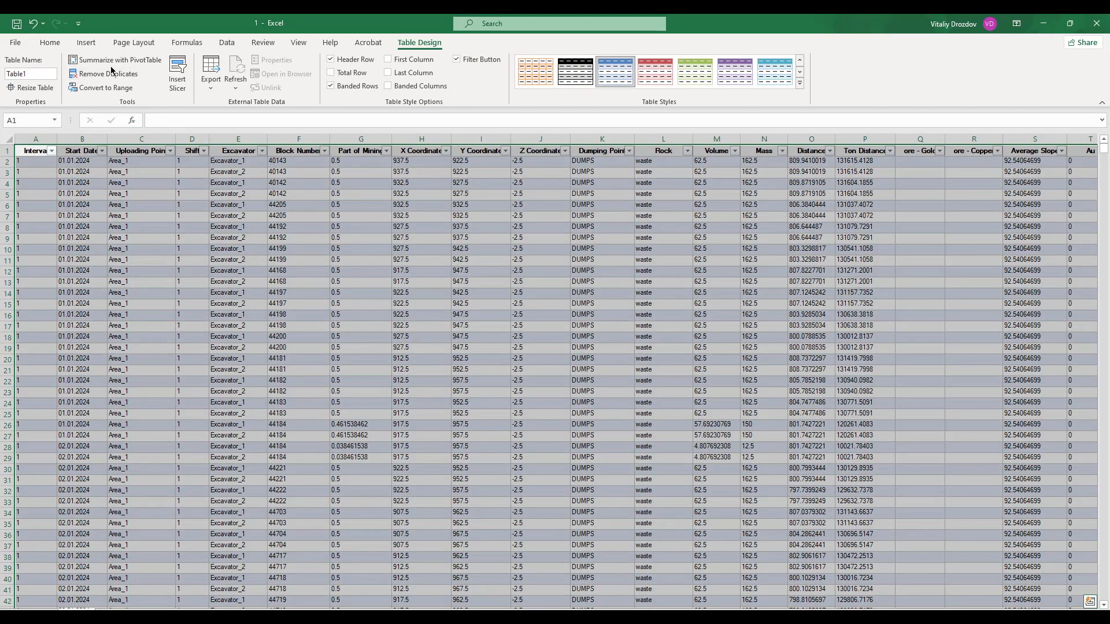
Summarise the table in a PivotTable with Interval, Dumping Point and Rock as rows and Count of Mass as values.
{"action": "left_click", "coordinate": [116, 60]}
{"action": "left_click", "coordinate": [537, 428]}
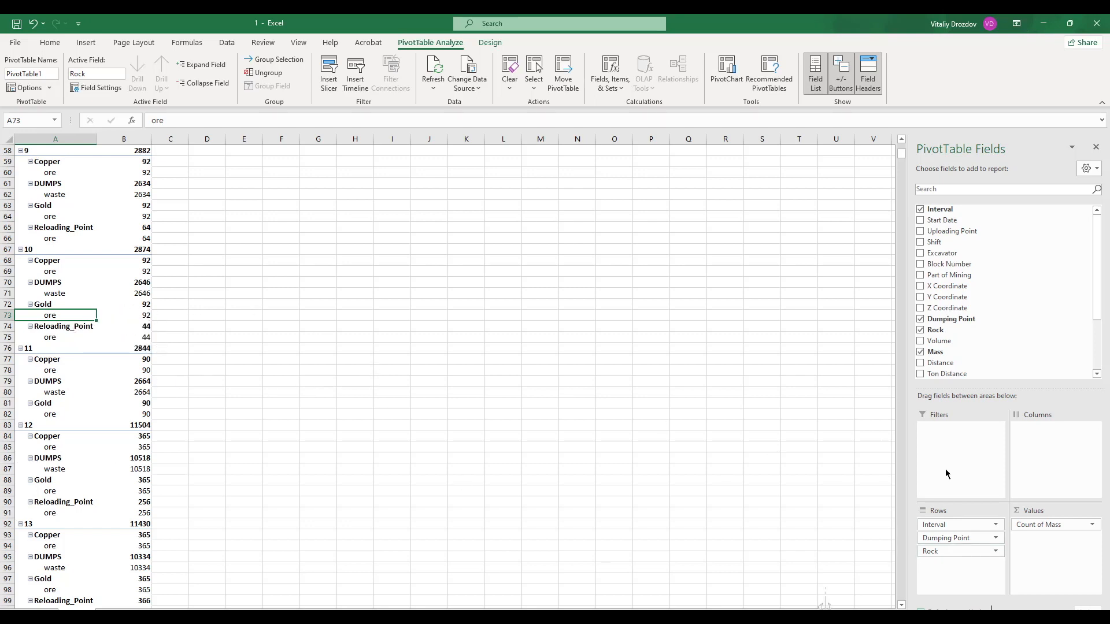
{"action": "left_click", "coordinate": [948, 552]}
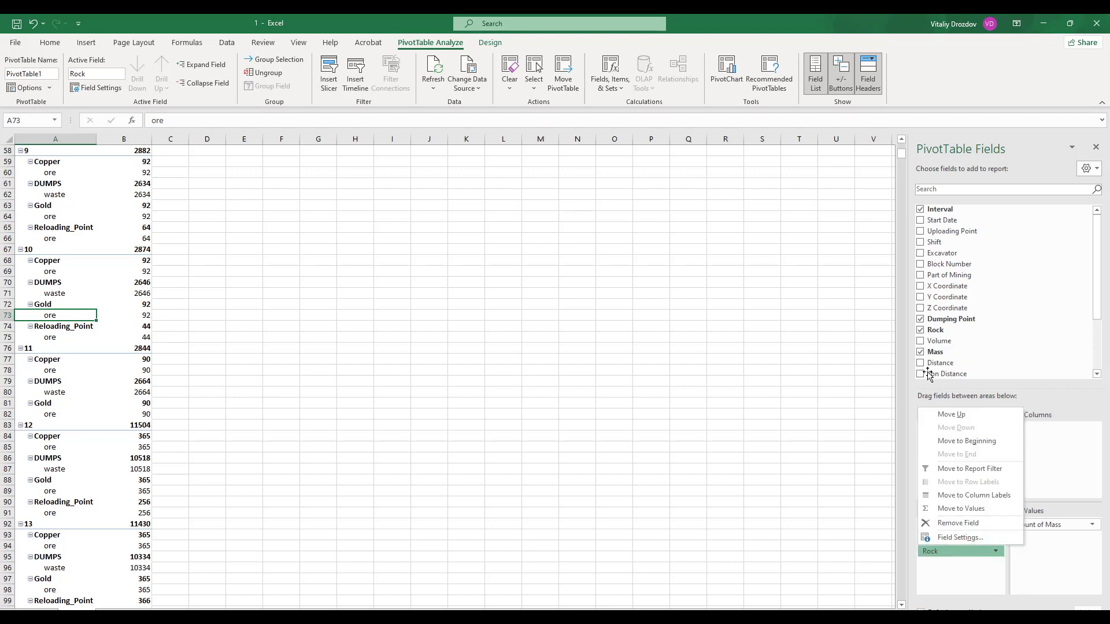
{"action": "left_click", "coordinate": [1031, 394]}
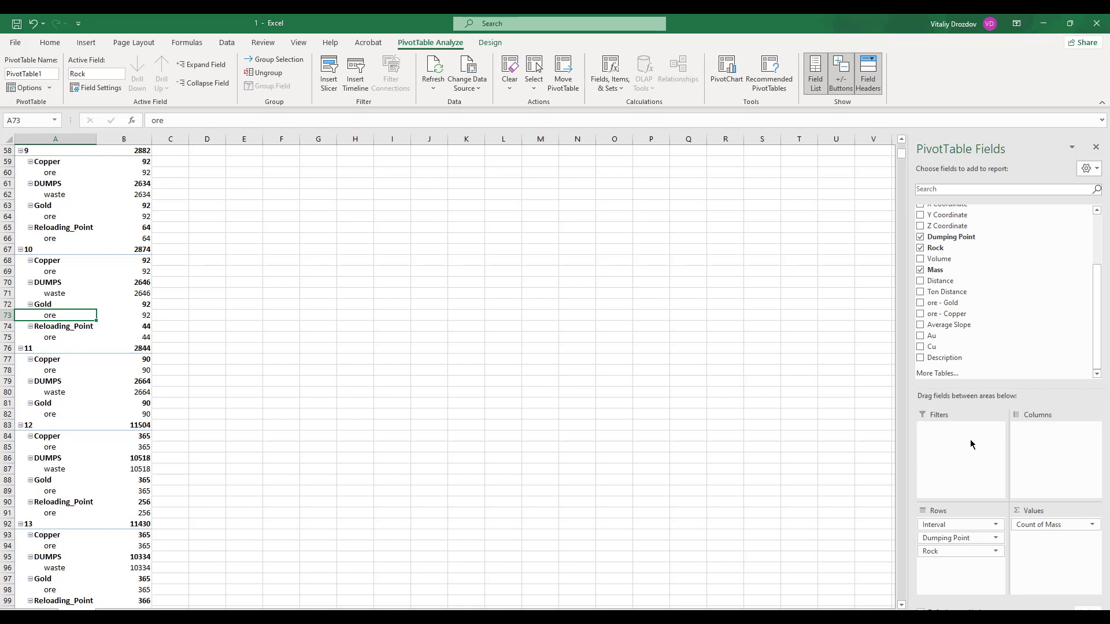
{"action": "left_click", "coordinate": [966, 527]}
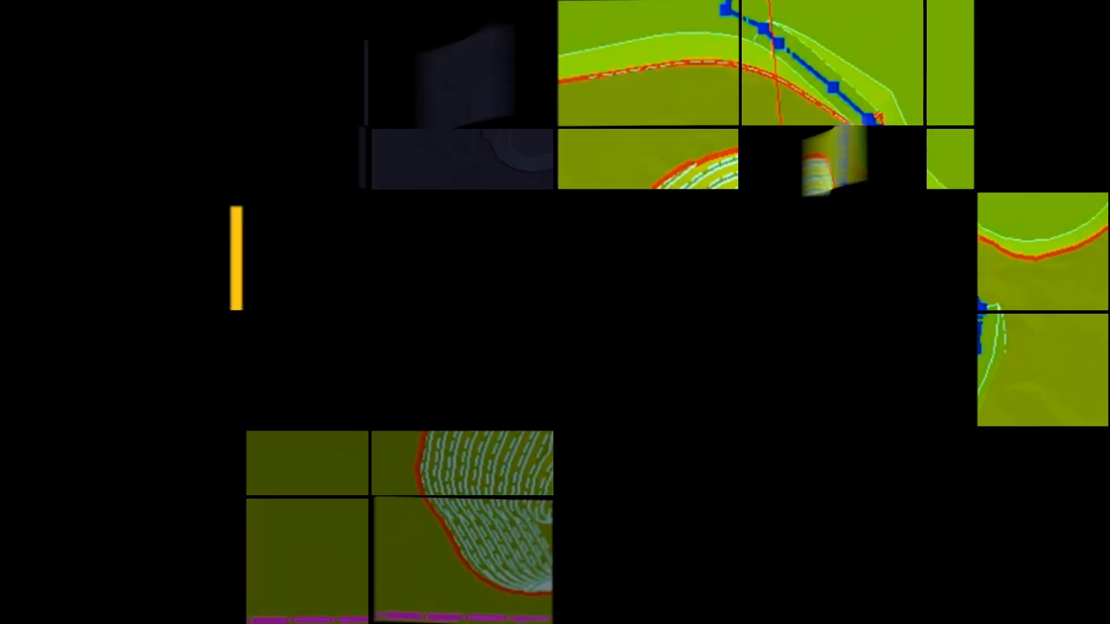